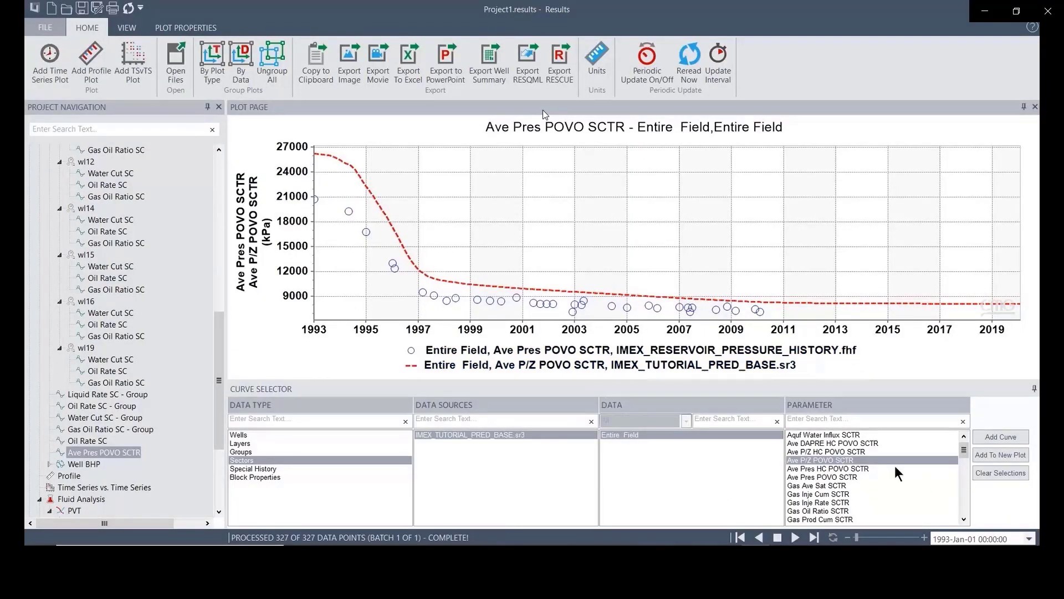
# Replace the simulated Ave P/Z POVO SCTR curve with Ave Pres POVO SCTR on the pressure plot.
pyautogui.rightClick(518, 364)
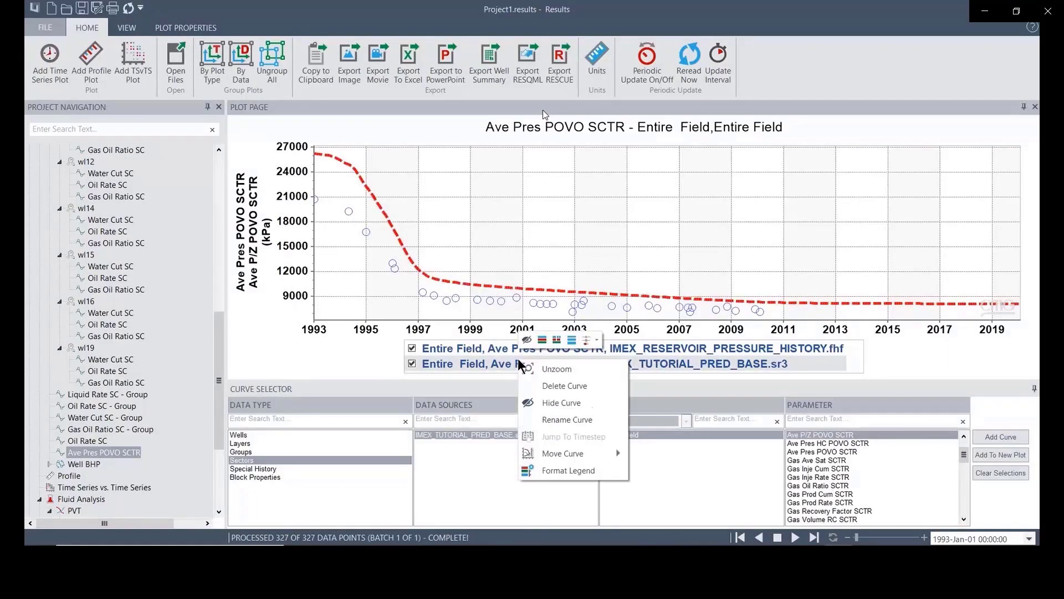
pyautogui.click(533, 380)
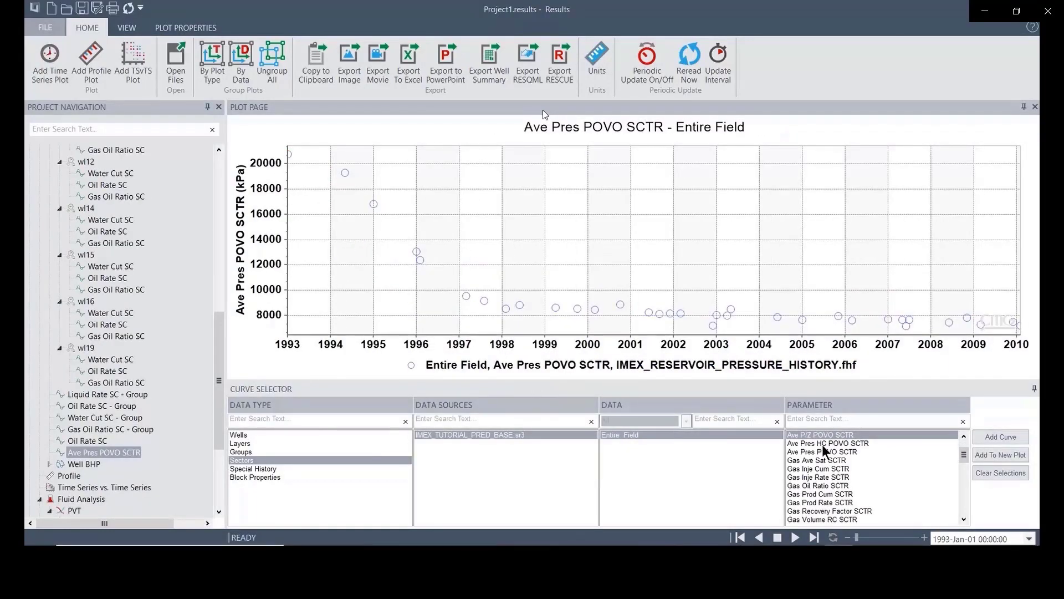
pyautogui.click(821, 452)
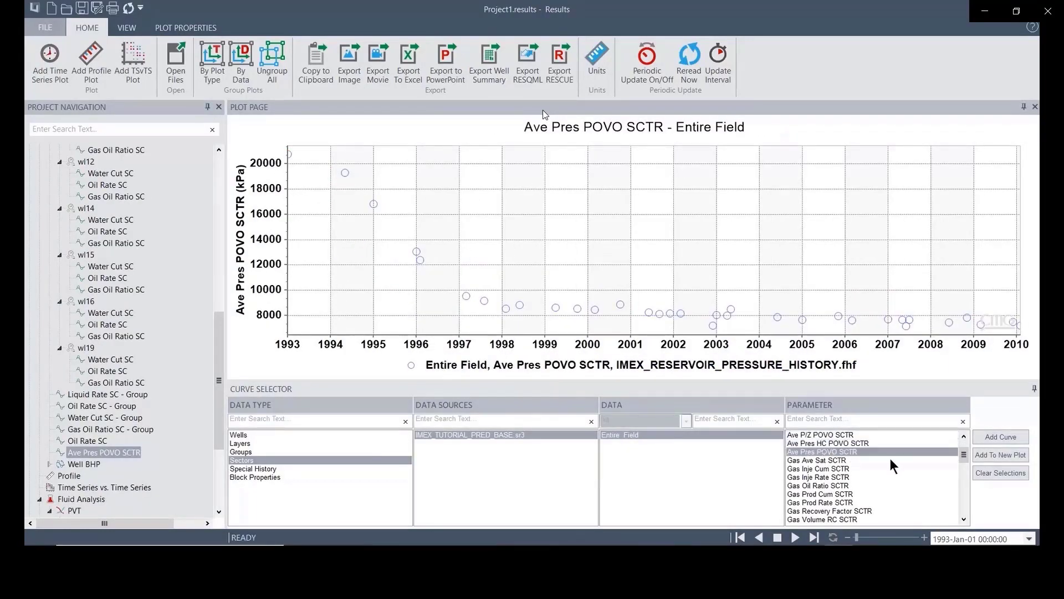
pyautogui.click(974, 437)
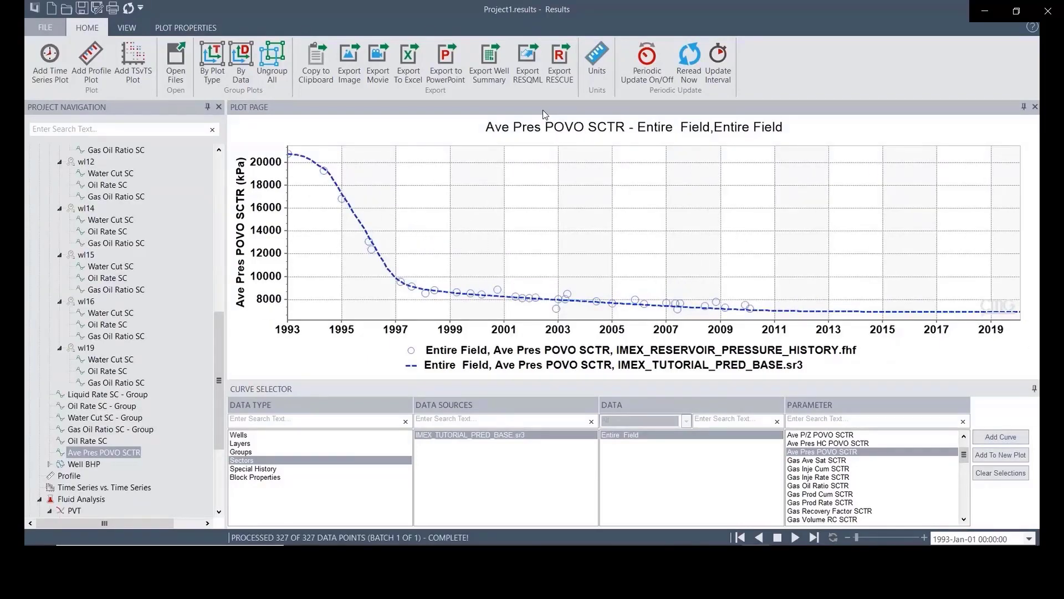
# Save the project as IMEX_Tutorial_Predictions in 3. Student-Solution\2. Prediction.
pyautogui.click(50, 31)
pyautogui.click(55, 98)
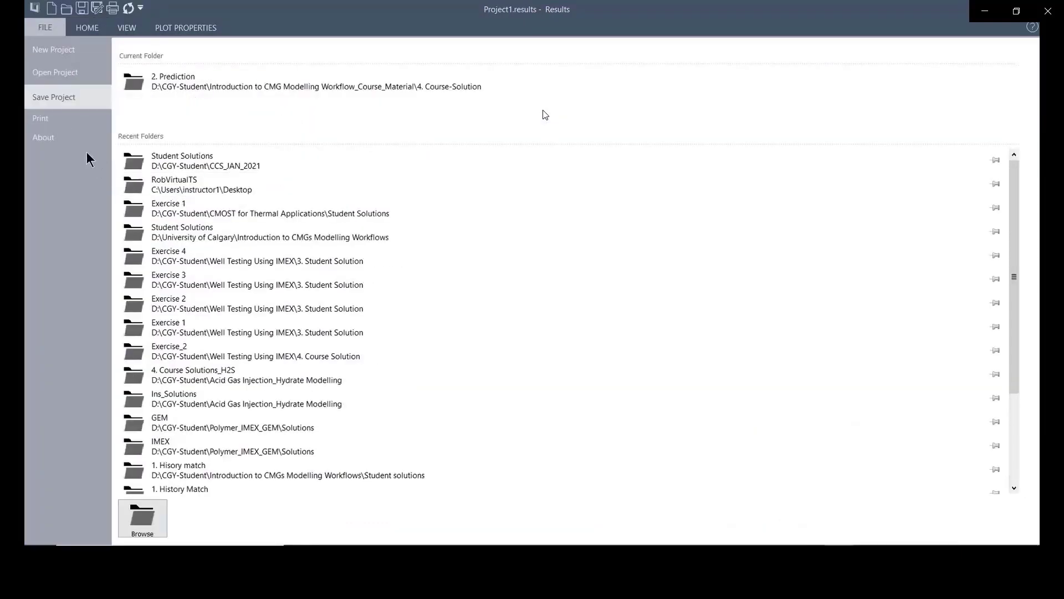
pyautogui.click(188, 77)
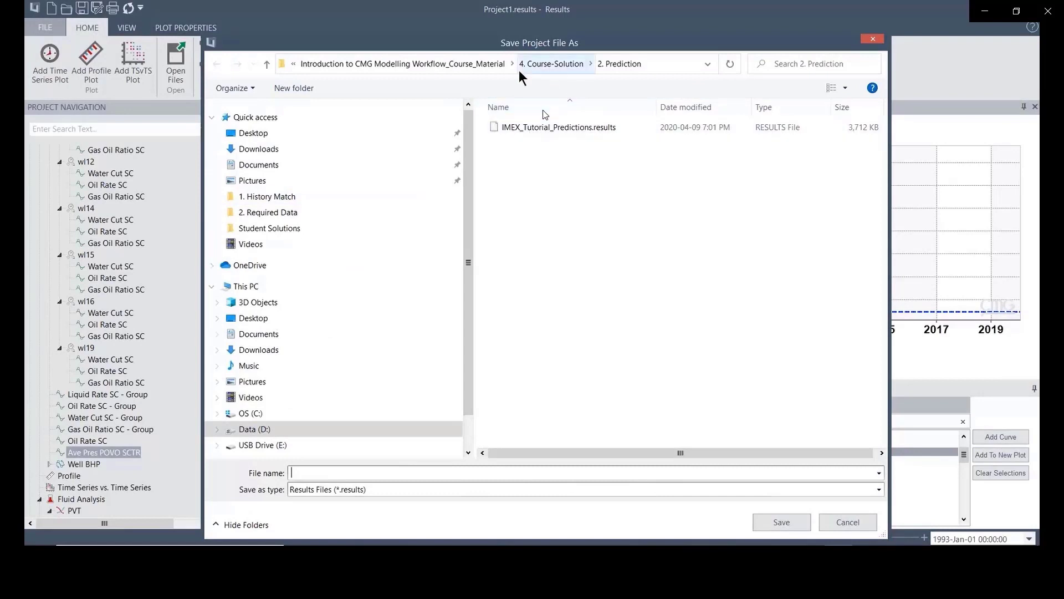
pyautogui.click(476, 69)
pyautogui.doubleClick(531, 151)
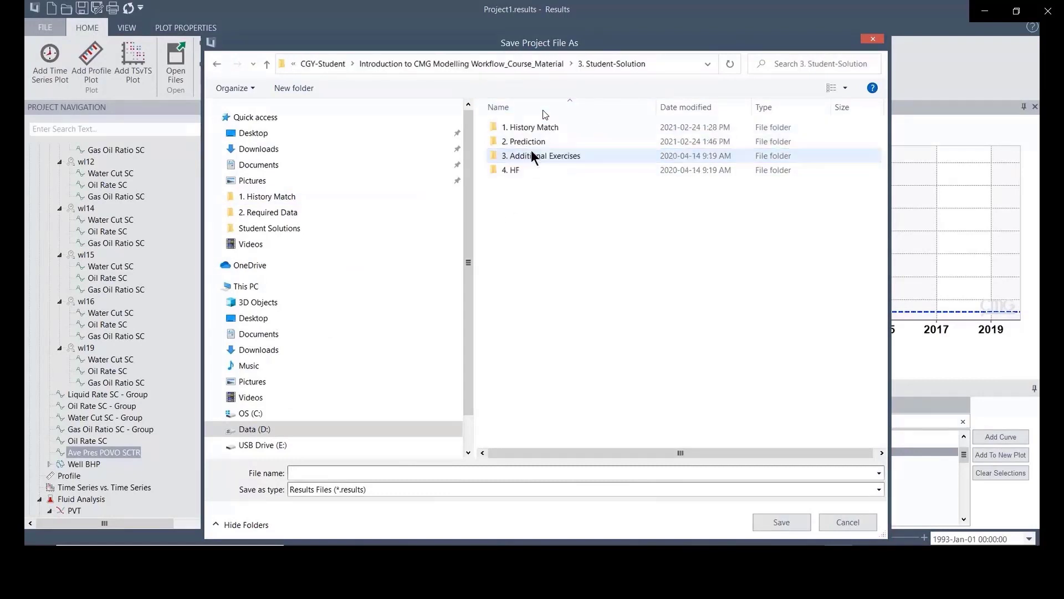
pyautogui.doubleClick(524, 142)
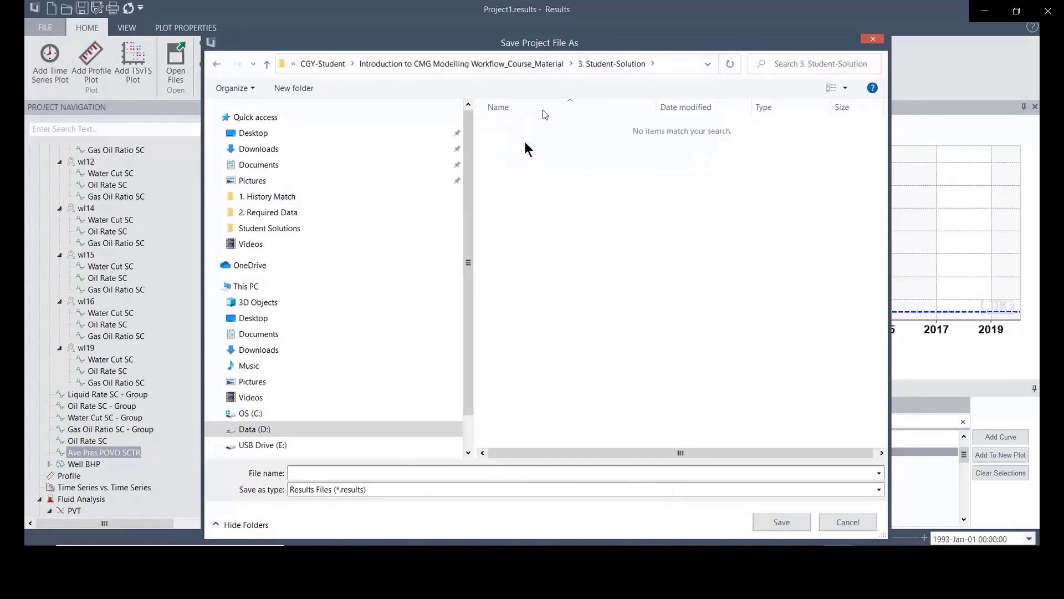
pyautogui.click(360, 471)
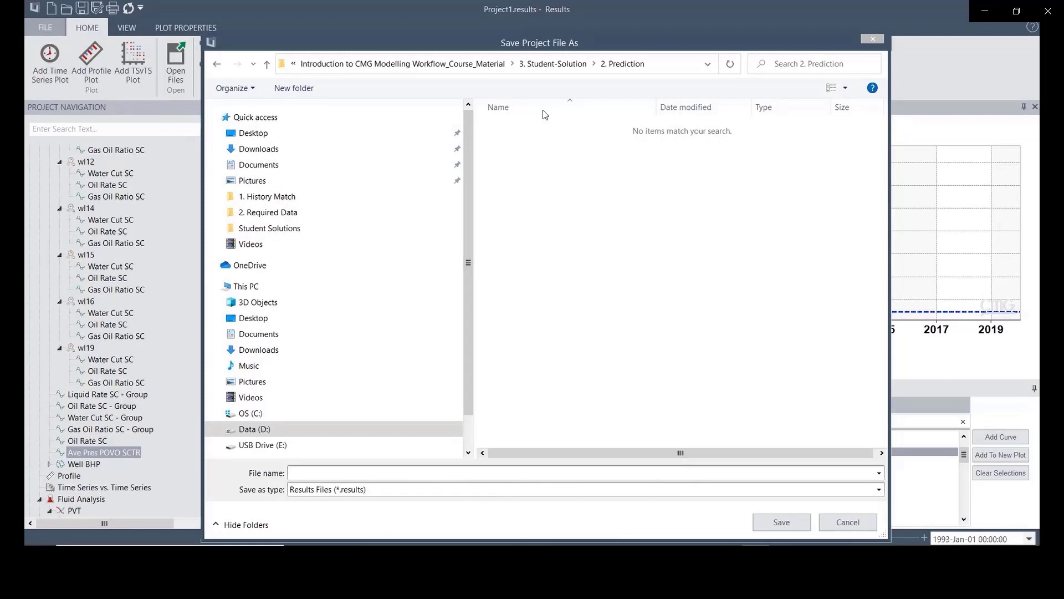
pyautogui.click(356, 472)
pyautogui.write('IMEX_Tutorial_Predictions')
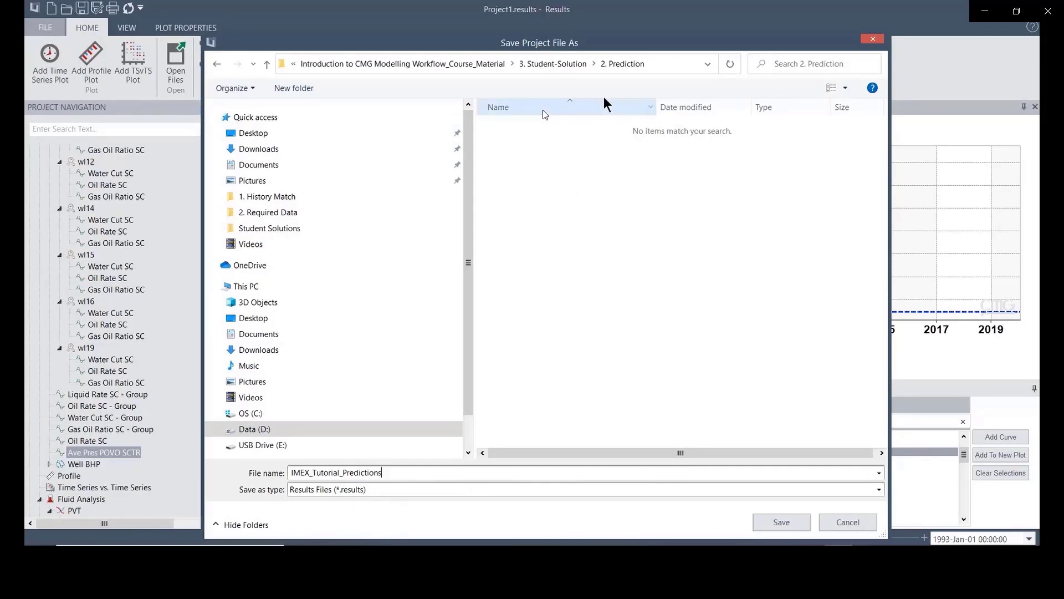
pyautogui.click(772, 522)
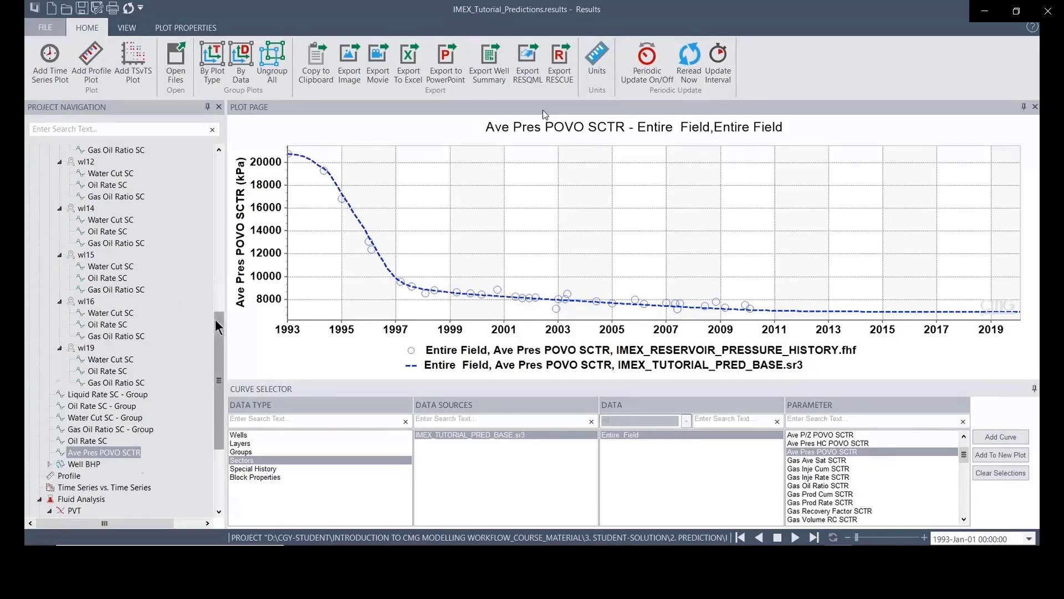
pyautogui.moveTo(215, 319); pyautogui.dragTo(215, 377)
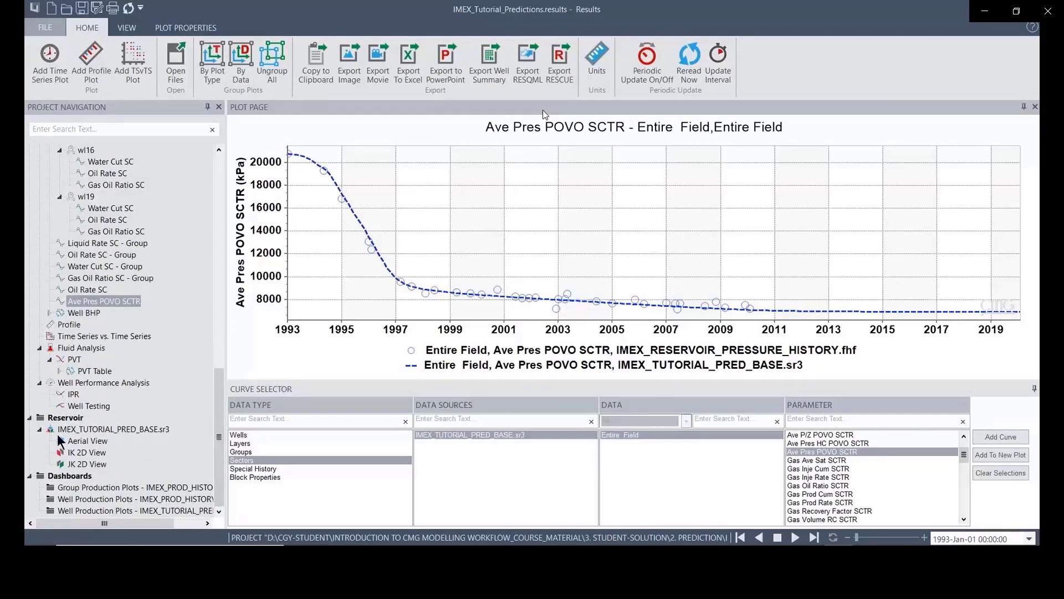
# Show the JK 2D reservoir view coloured by Water Saturation.
pyautogui.click(82, 465)
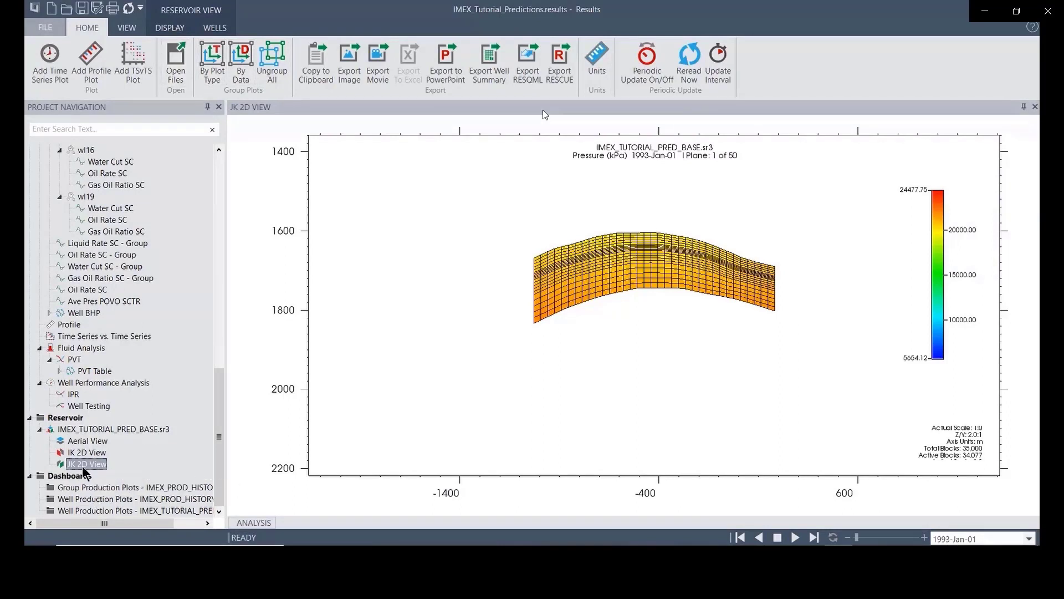
pyautogui.click(171, 31)
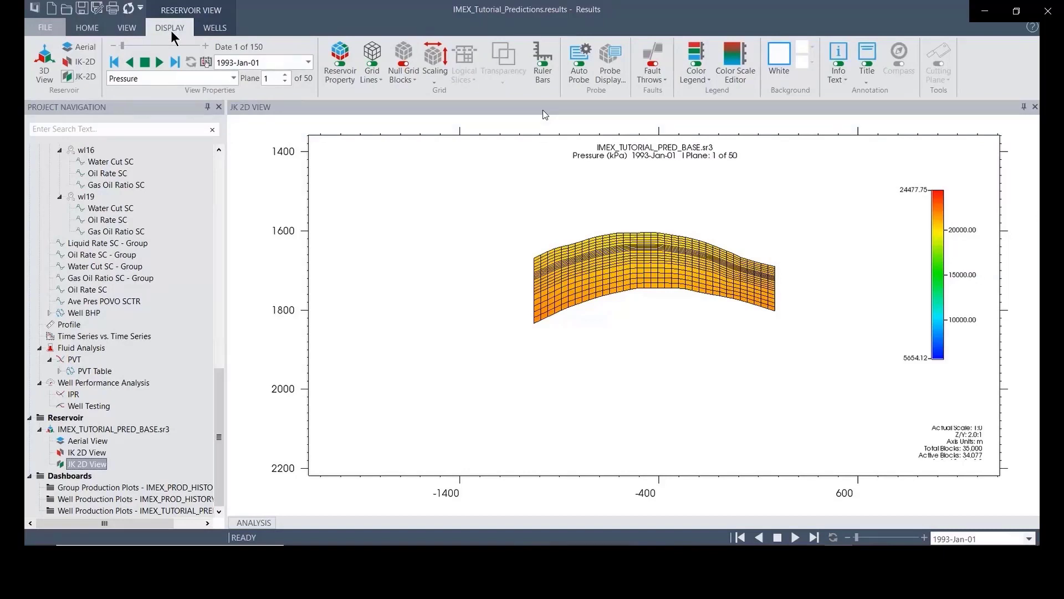
pyautogui.click(232, 77)
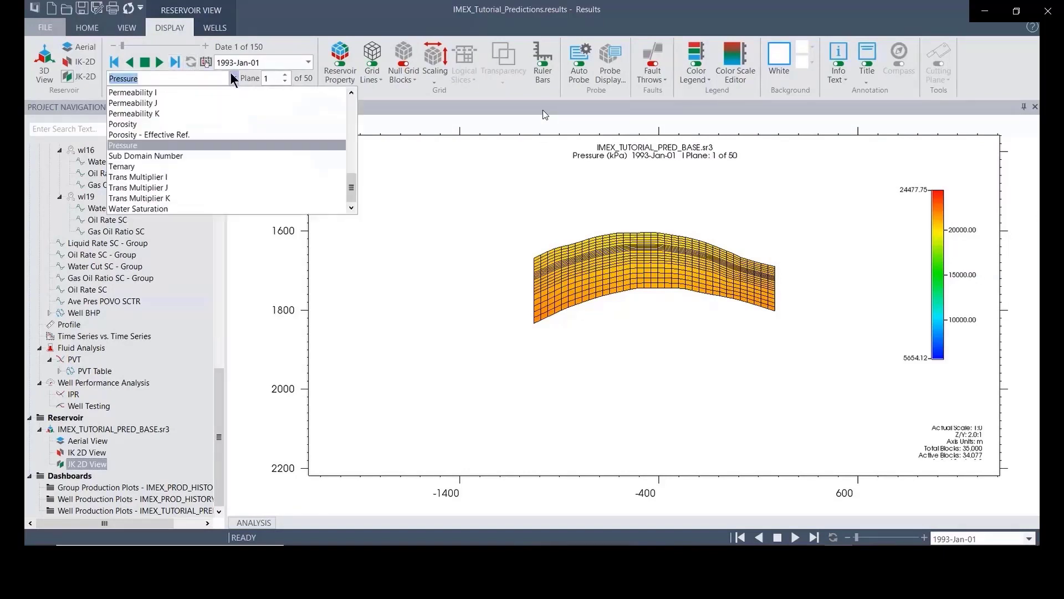
pyautogui.click(174, 209)
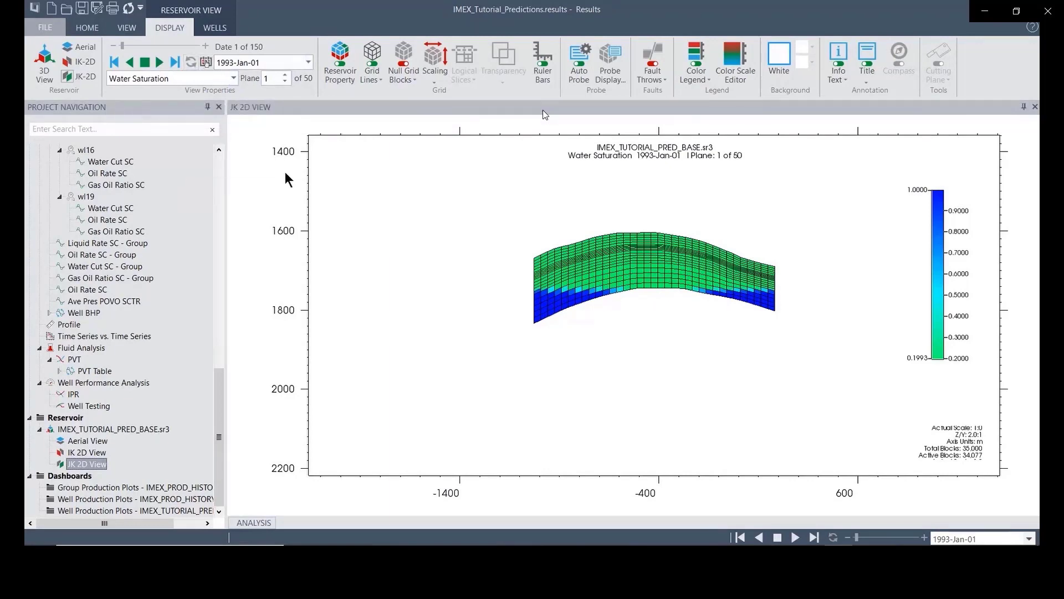
# Step the JK cross-section forward to plane 8 of 50.
pyautogui.click(284, 74)
pyautogui.click(284, 74)
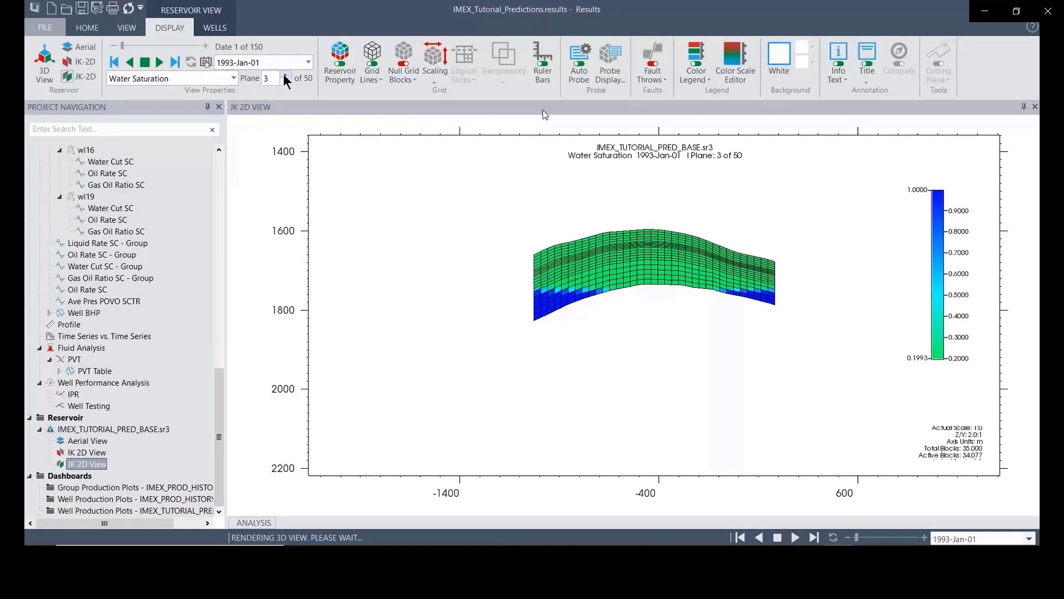
pyautogui.click(284, 74)
pyautogui.click(284, 74)
pyautogui.click(283, 74)
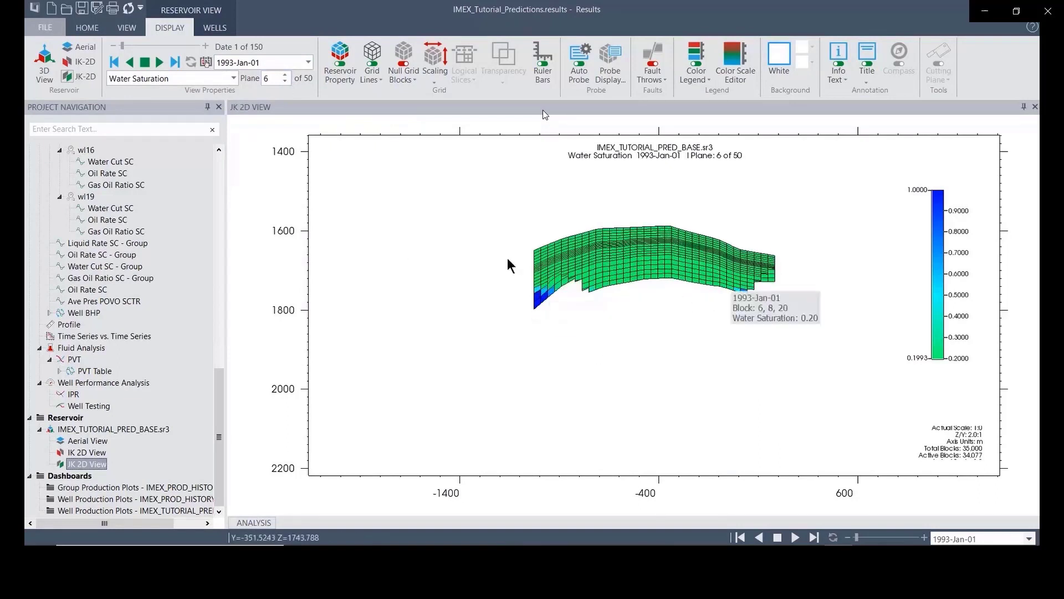
pyautogui.click(285, 75)
pyautogui.click(284, 75)
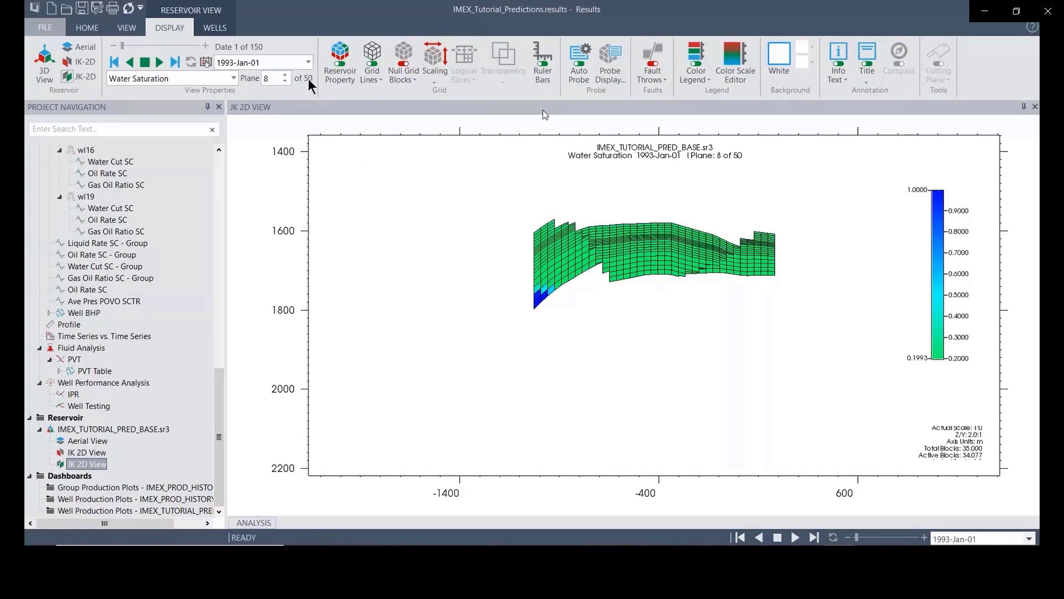
# Switch the water saturation cross-section to the 2010-Feb-01 time step.
pyautogui.click(308, 62)
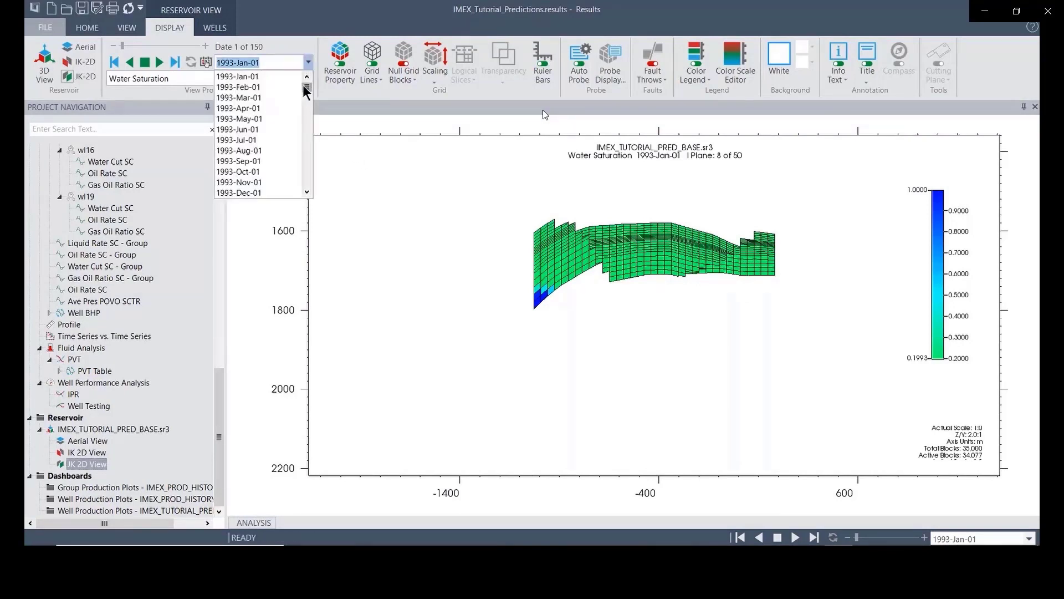
pyautogui.moveTo(305, 86)
pyautogui.mouseDown()
pyautogui.moveTo(305, 185)
pyautogui.moveTo(308, 104)
pyautogui.mouseUp()
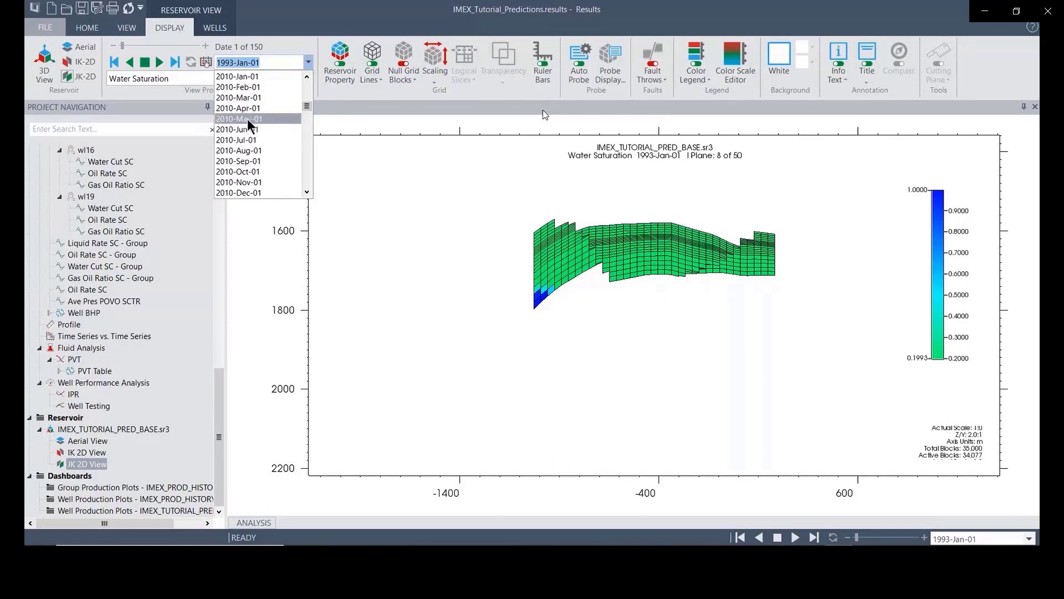
pyautogui.click(248, 87)
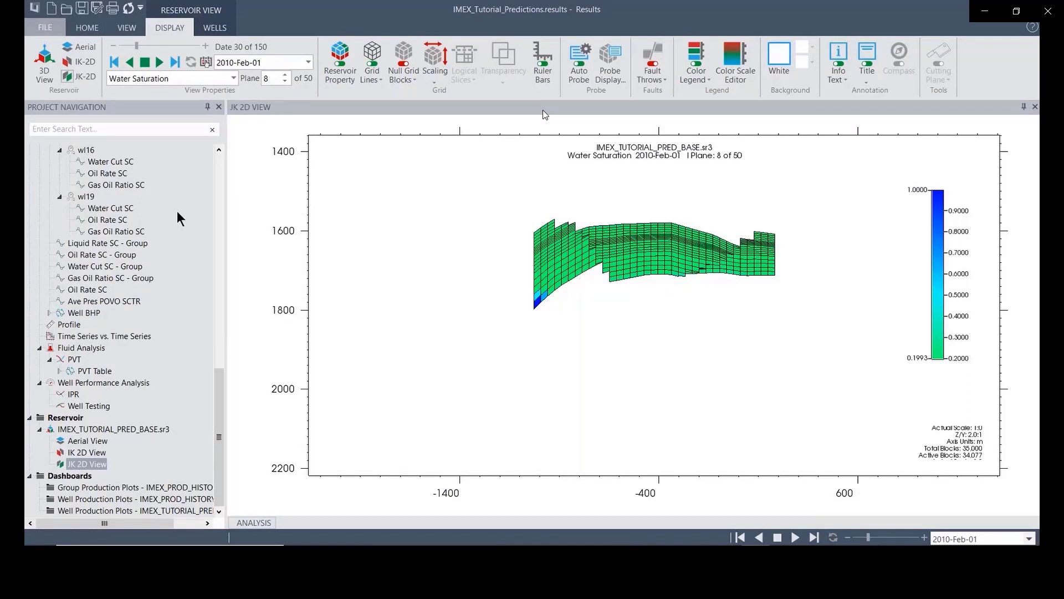
# Set the plane to 39 and pan to show well wl16 and the water zone.
pyautogui.click(267, 78)
pyautogui.press('BackSpace')
pyautogui.write('39')
pyautogui.press('Return')
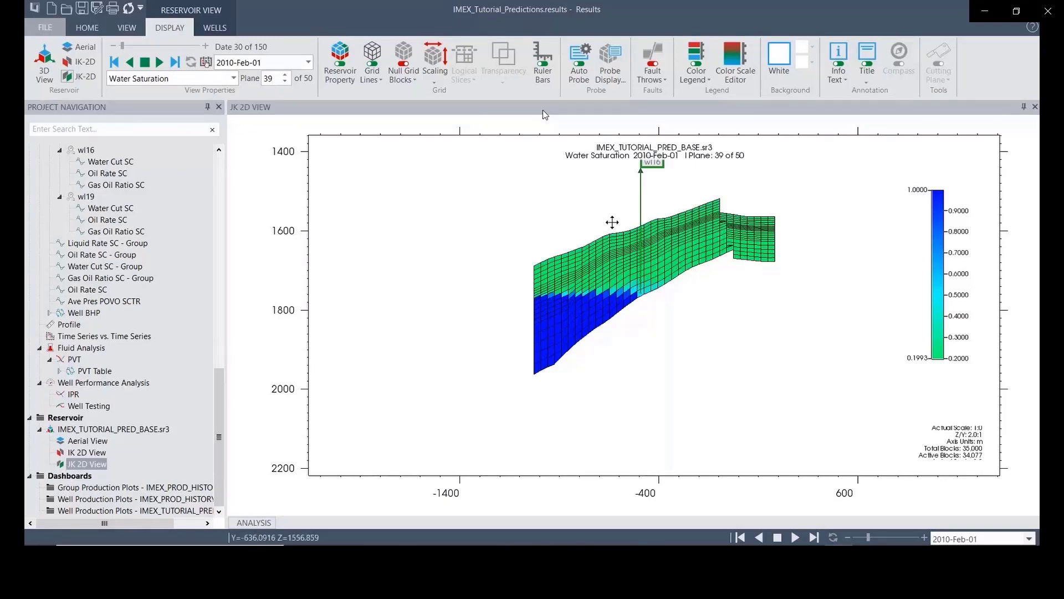
pyautogui.moveTo(610, 220); pyautogui.dragTo(610, 239)
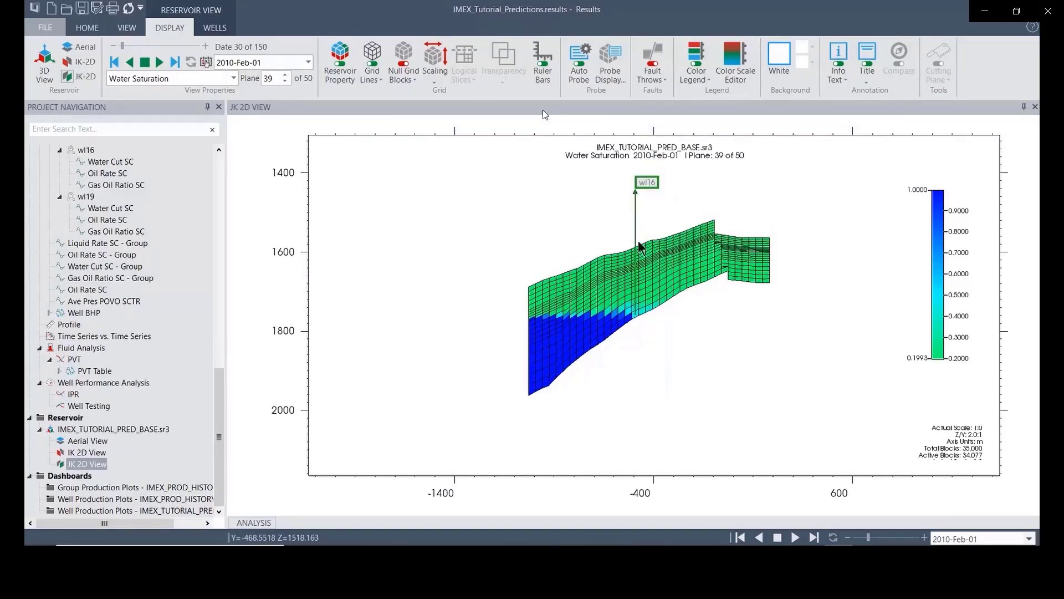
pyautogui.moveTo(635, 313)
pyautogui.moveTo(216, 383); pyautogui.dragTo(228, 200)
# Plot Water Cut SC for wells wl1–wl19 of the prediction base run on a new plot.
pyautogui.doubleClick(77, 230)
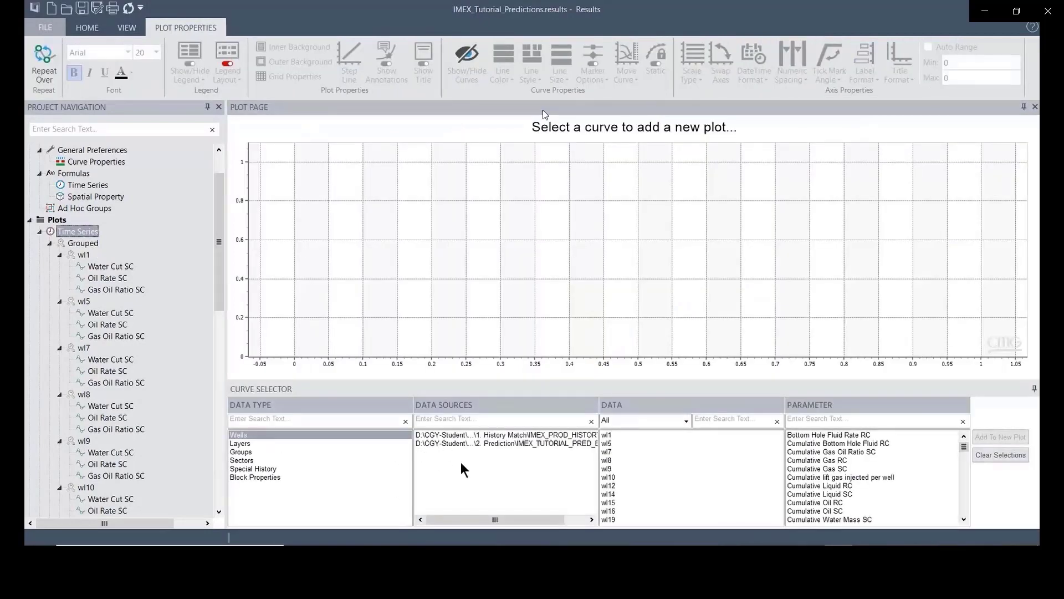
pyautogui.moveTo(480, 519); pyautogui.dragTo(501, 516)
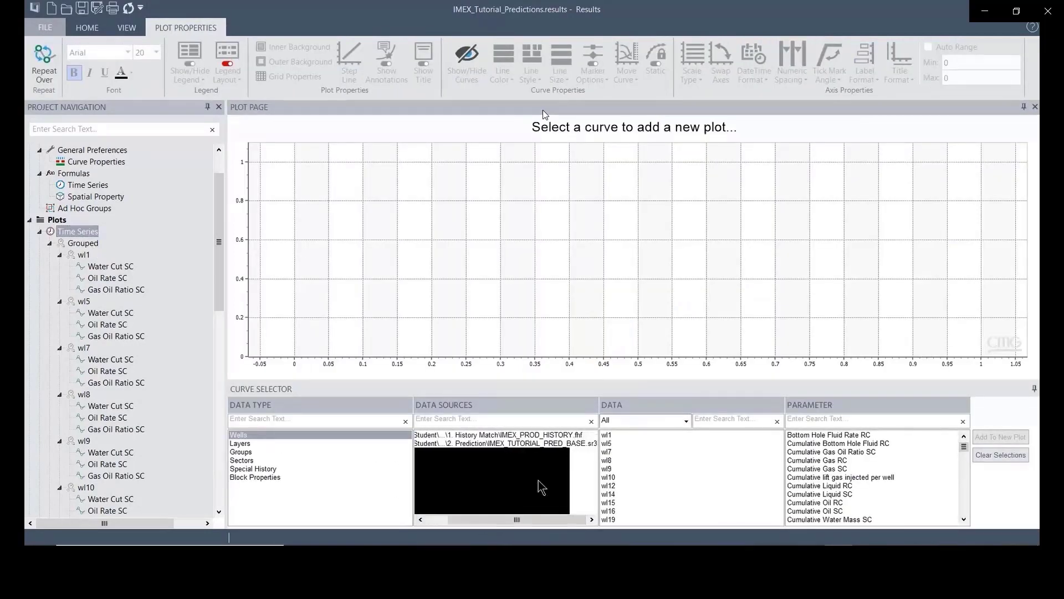
pyautogui.click(548, 442)
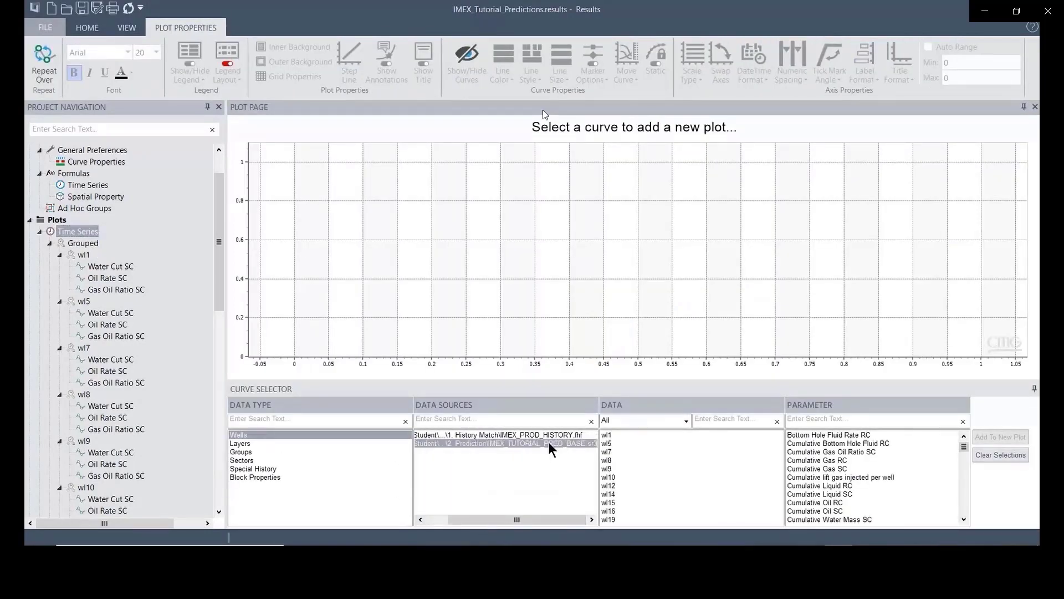
pyautogui.click(614, 435)
pyautogui.keyDown('shift'); pyautogui.click(622, 518); pyautogui.keyUp('shift')
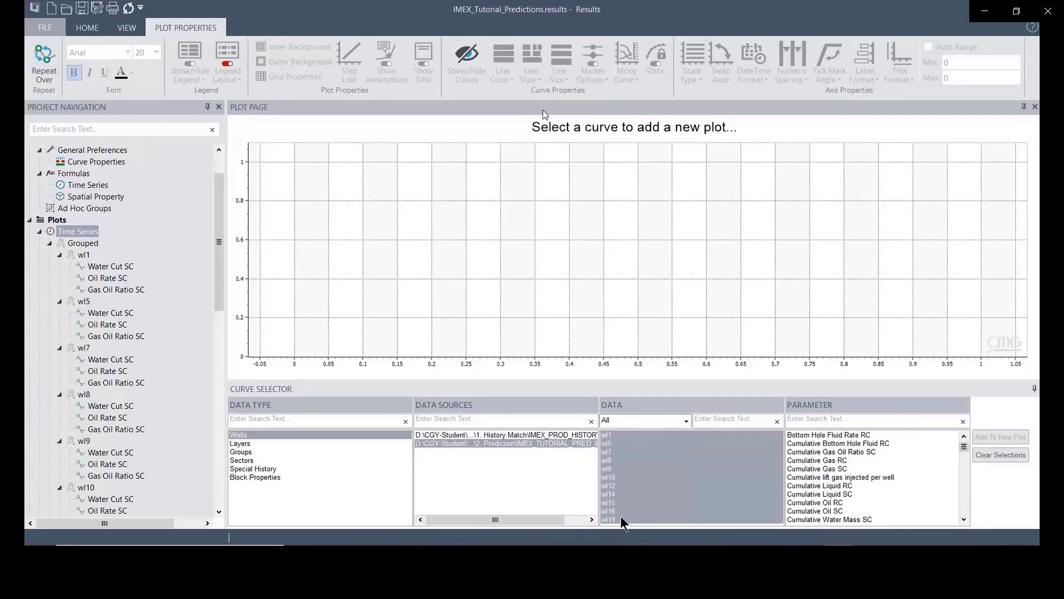
pyautogui.click(822, 479)
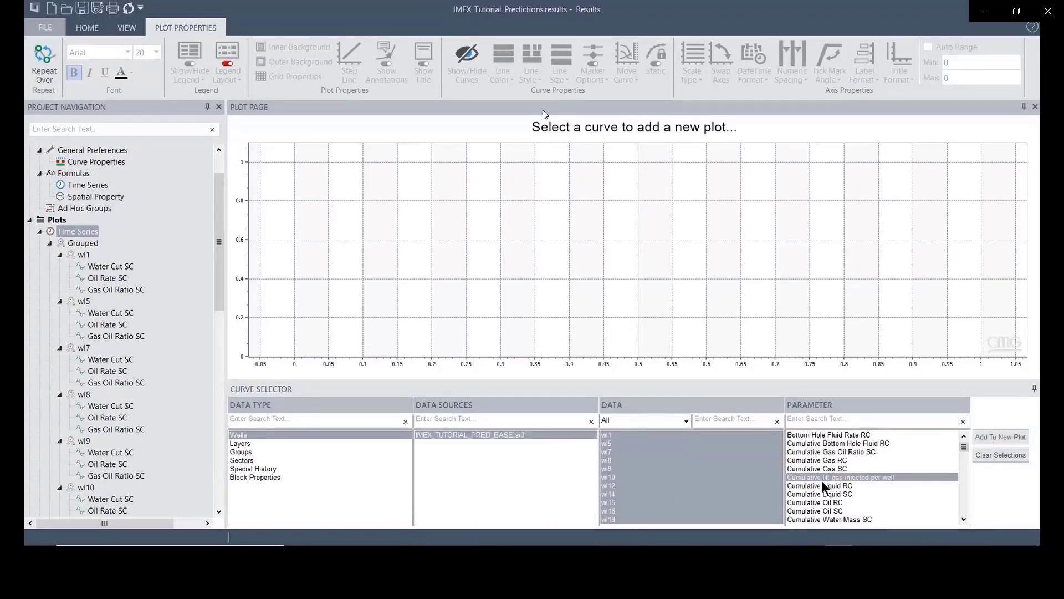
pyautogui.press('w')
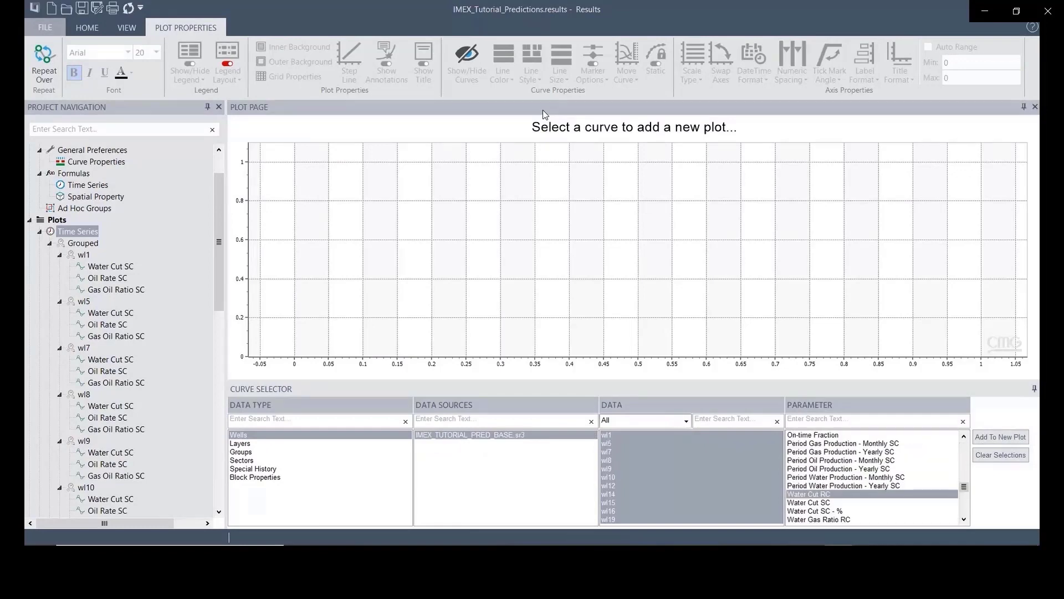
pyautogui.click(826, 501)
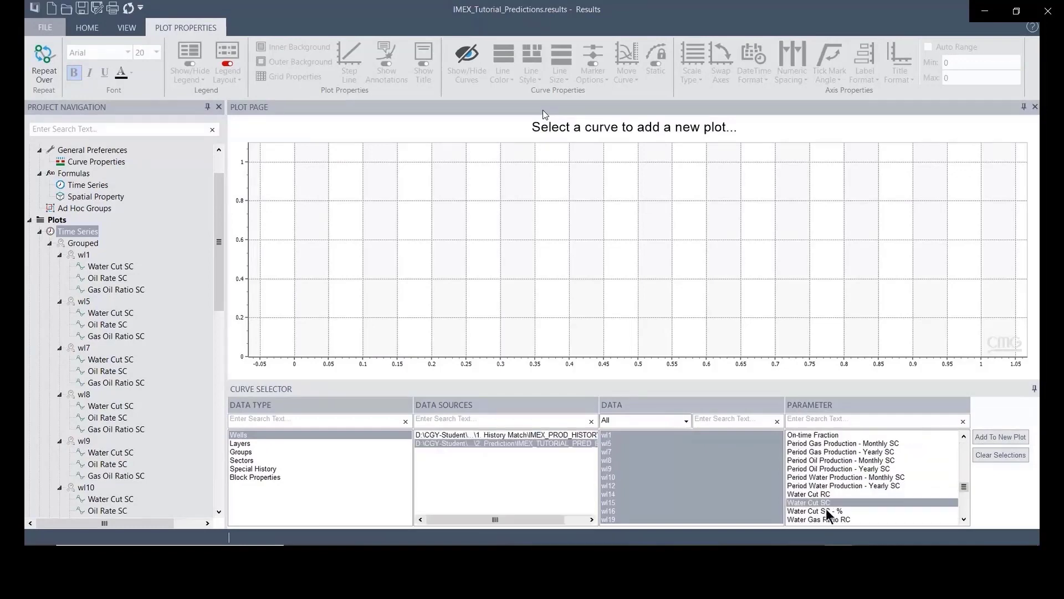
pyautogui.click(981, 436)
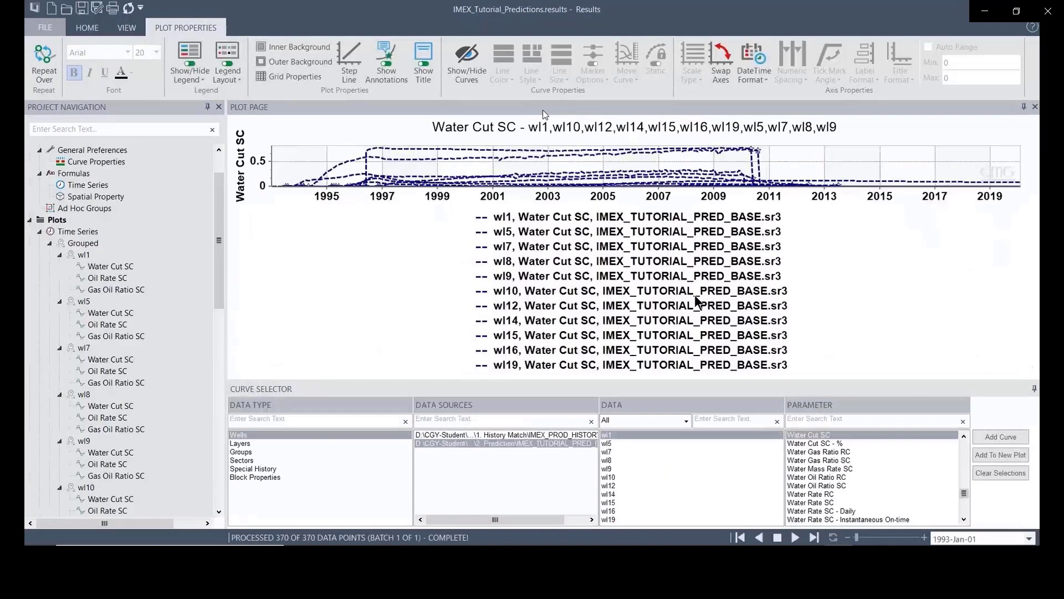
# Collapse the Curve Selector and highlight the wl16 and wl8 water cut curves.
pyautogui.click(1032, 388)
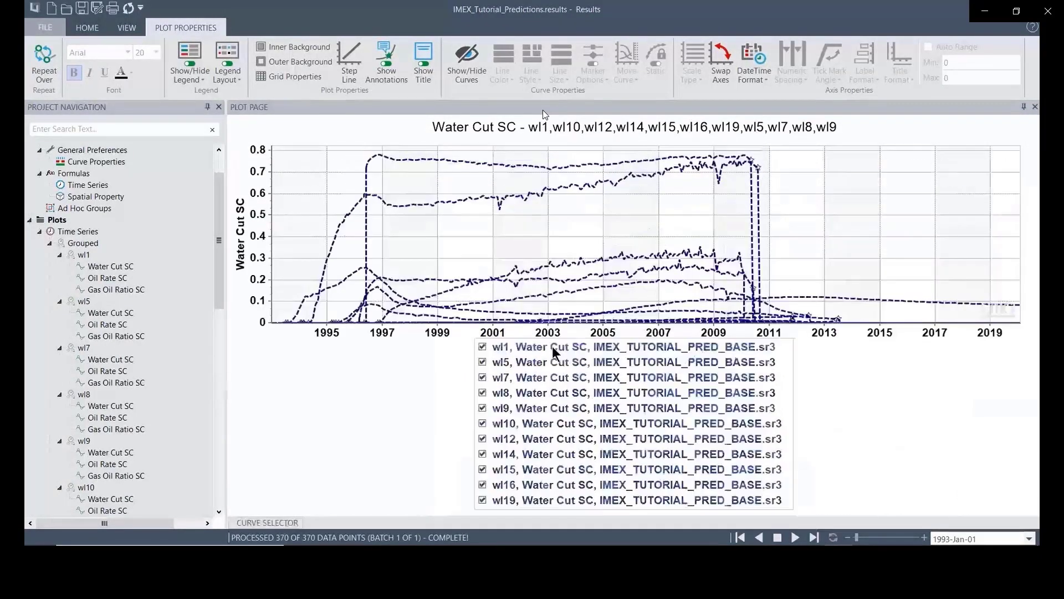
pyautogui.click(388, 156)
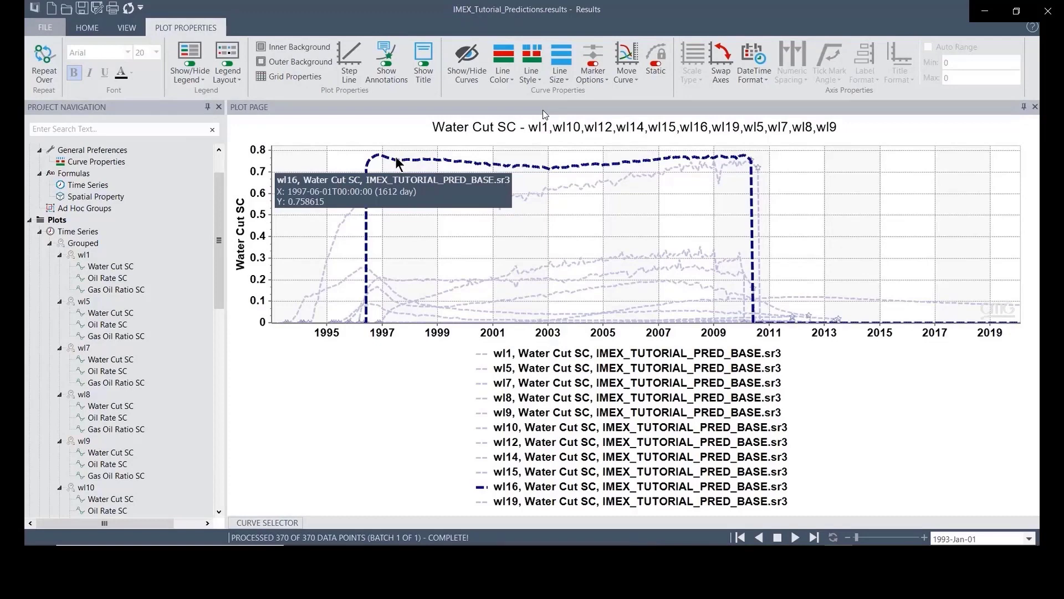
pyautogui.click(415, 204)
pyautogui.moveTo(419, 207)
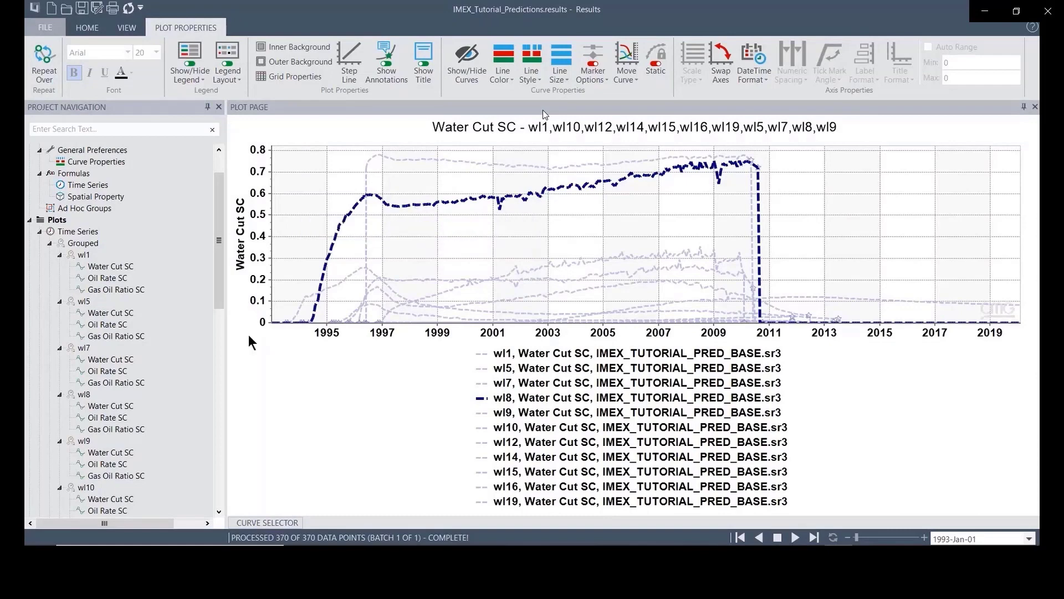
pyautogui.moveTo(218, 281); pyautogui.dragTo(209, 487)
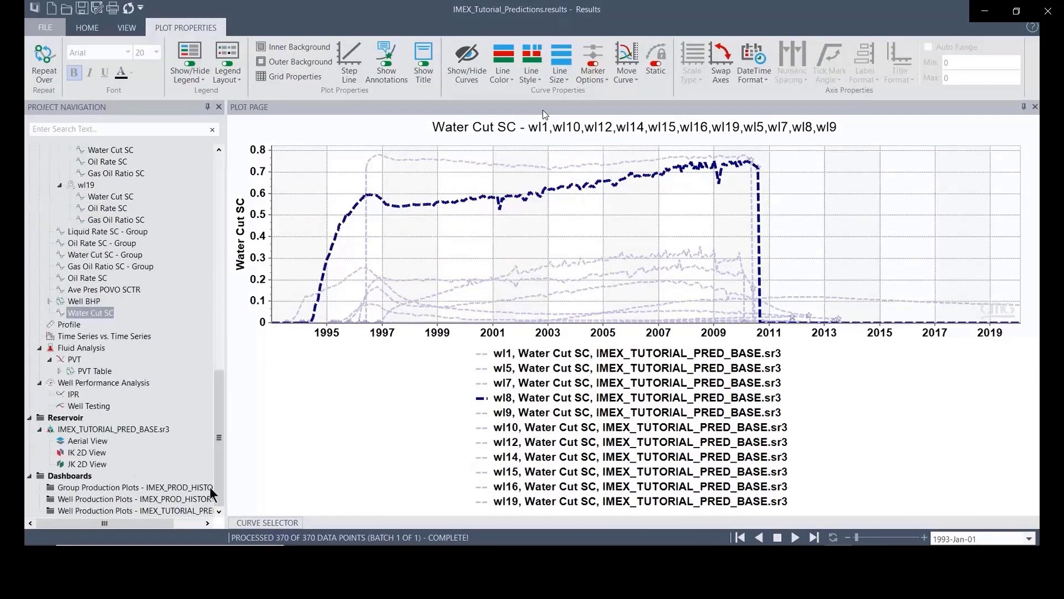
# Open the reservoir Aerial View water saturation map and pan it into place.
pyautogui.doubleClick(84, 440)
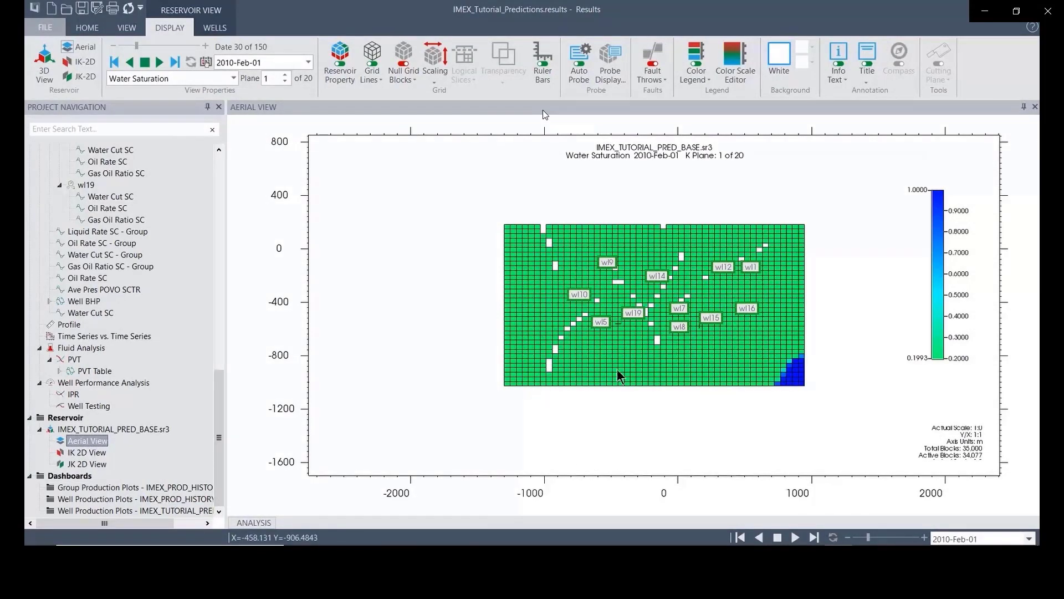
pyautogui.moveTo(616, 370); pyautogui.dragTo(505, 330)
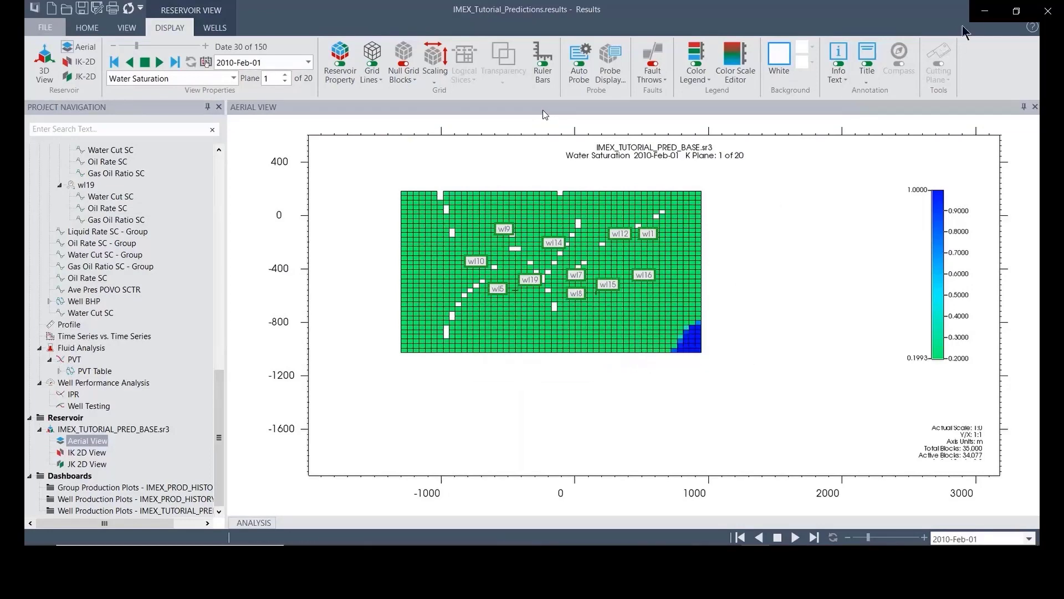
# Close the Results viewer and pick IMEX_TUTORIAL_PRED_BASE.dat in the Launcher file list.
pyautogui.click(988, 13)
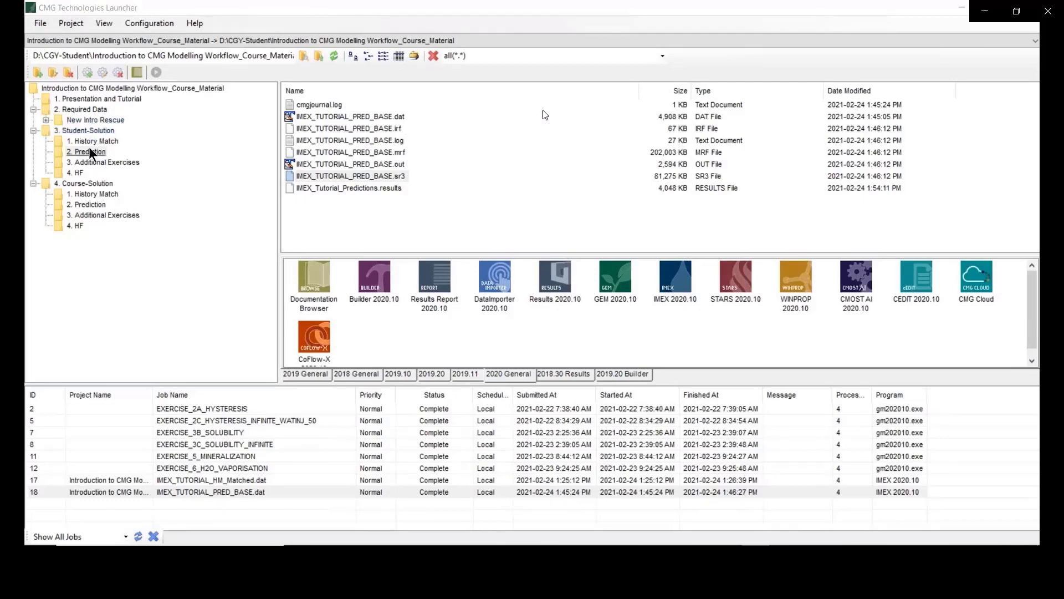
pyautogui.click(397, 117)
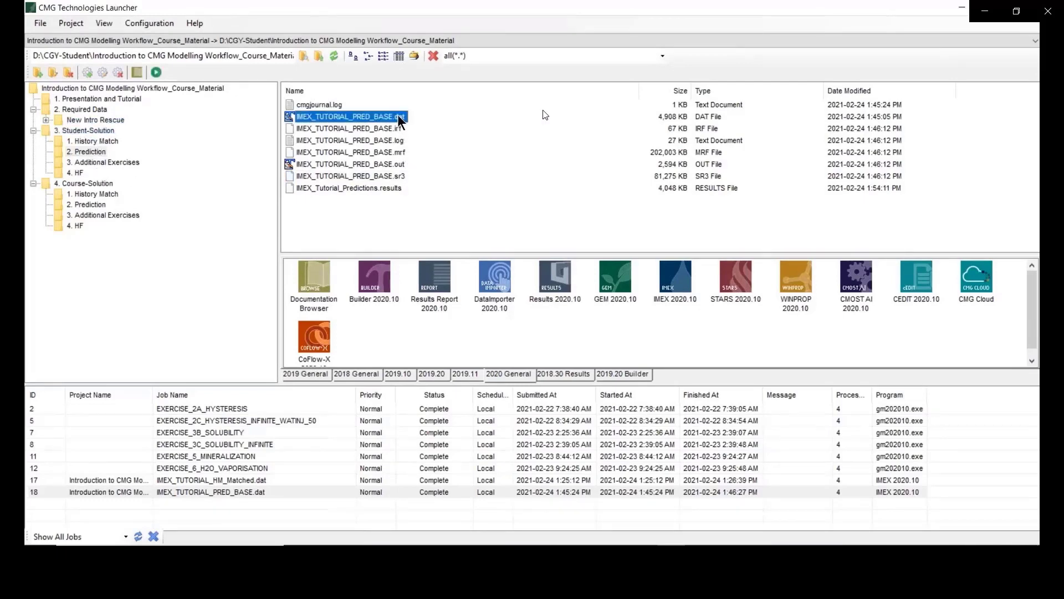
pyautogui.moveTo(420, 132); pyautogui.dragTo(424, 139)
# Drag IMEX_TUTORIAL_PRED_BASE.dat onto Builder 2020.10 to open it.
pyautogui.moveTo(424, 138); pyautogui.dragTo(386, 289)
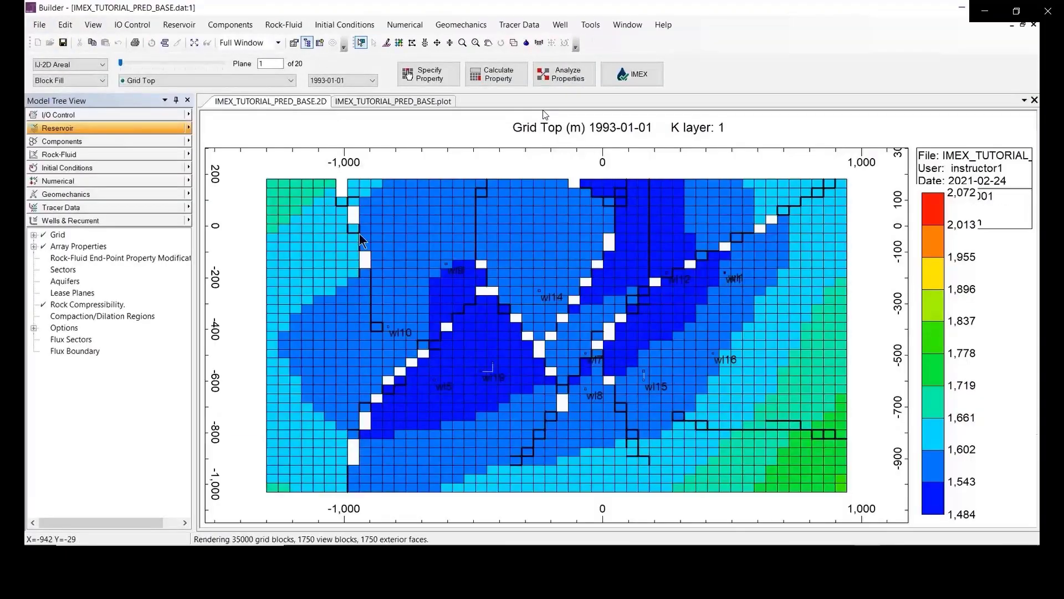
# Save the dataset as IMEX_TUTORIAL_PRED_WATER.dat, replacing BASE with WATER in the name.
pyautogui.click(42, 27)
pyautogui.click(60, 65)
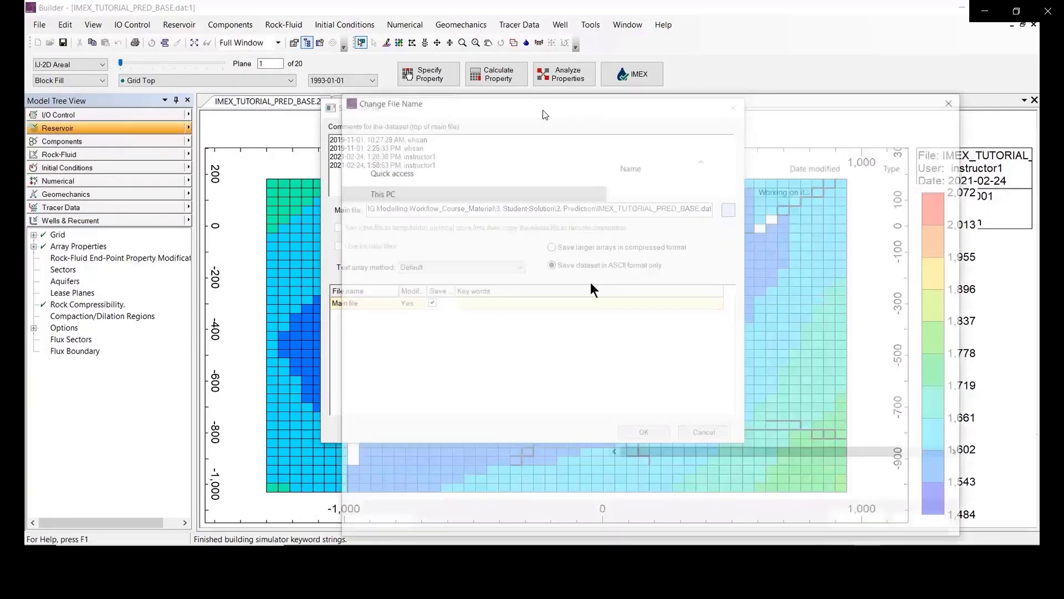
pyautogui.click(523, 474)
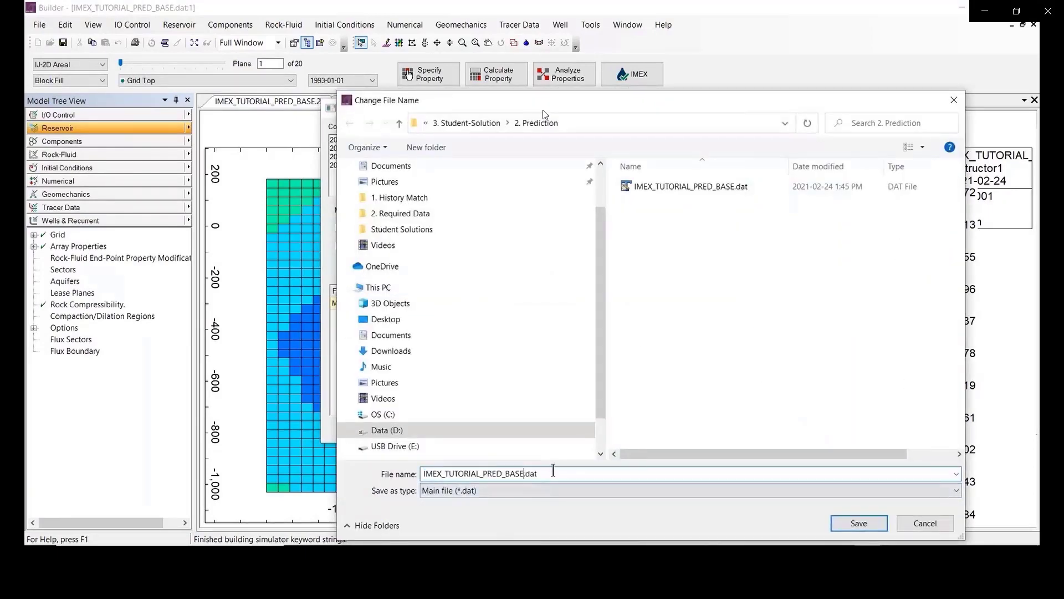
pyautogui.press('BackSpace')
pyautogui.press('BackSpace')
pyautogui.press('BackSpace')
pyautogui.press('BackSpace')
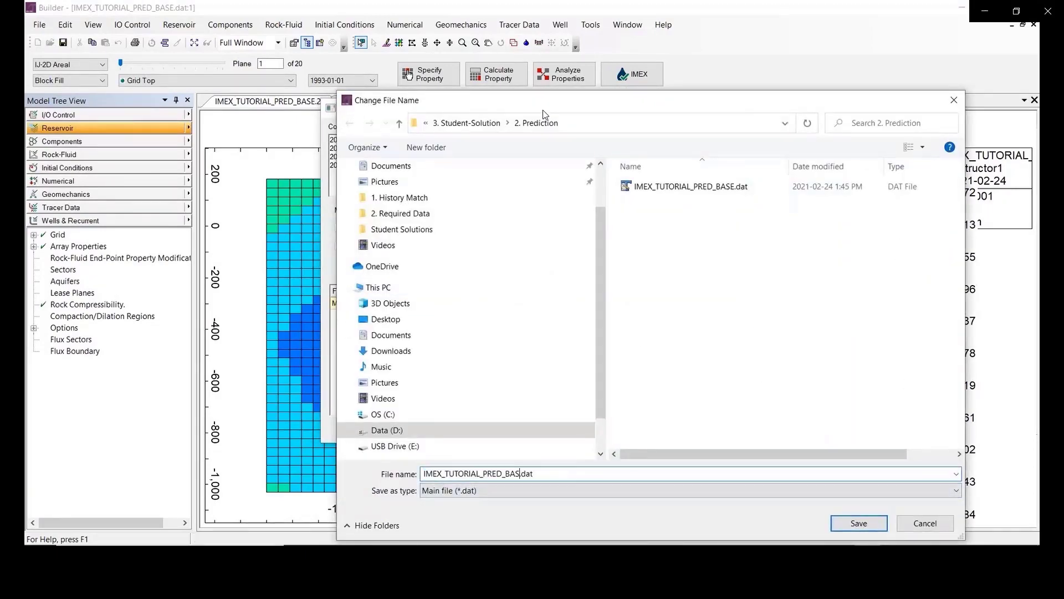
pyautogui.write('WATER')
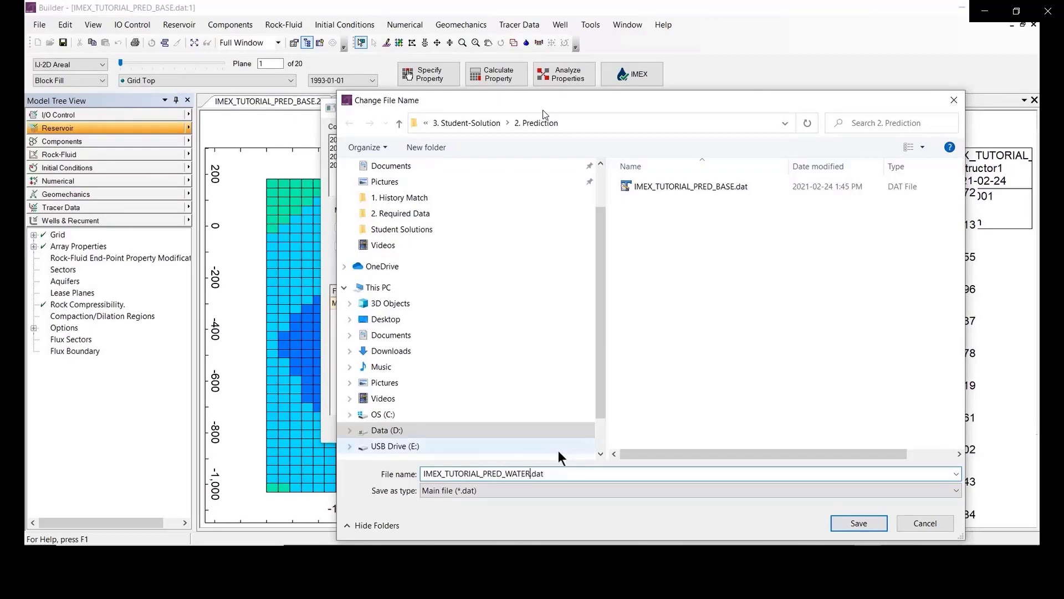
pyautogui.click(843, 521)
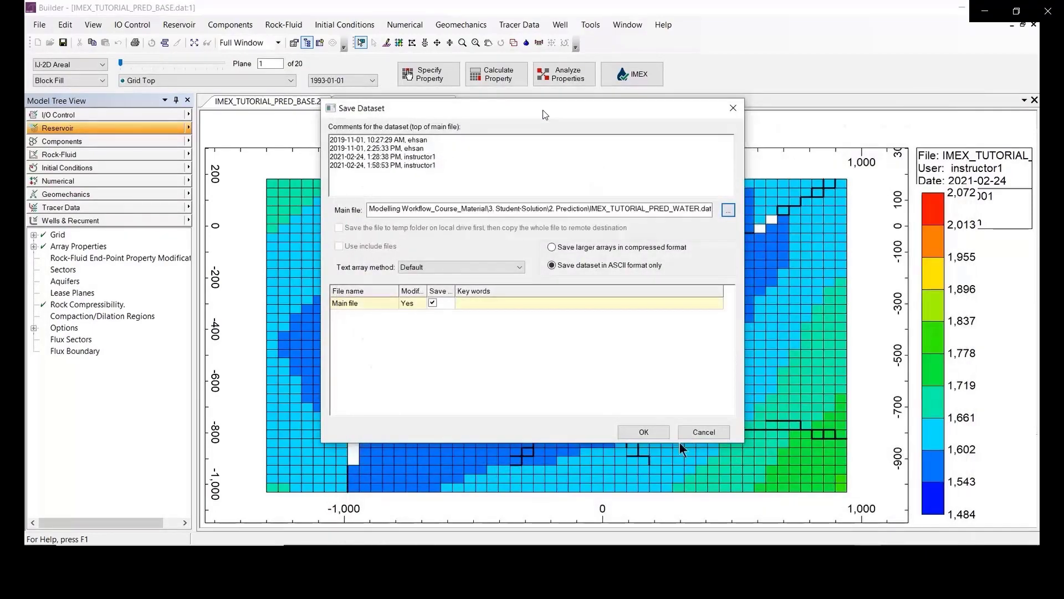
pyautogui.click(654, 430)
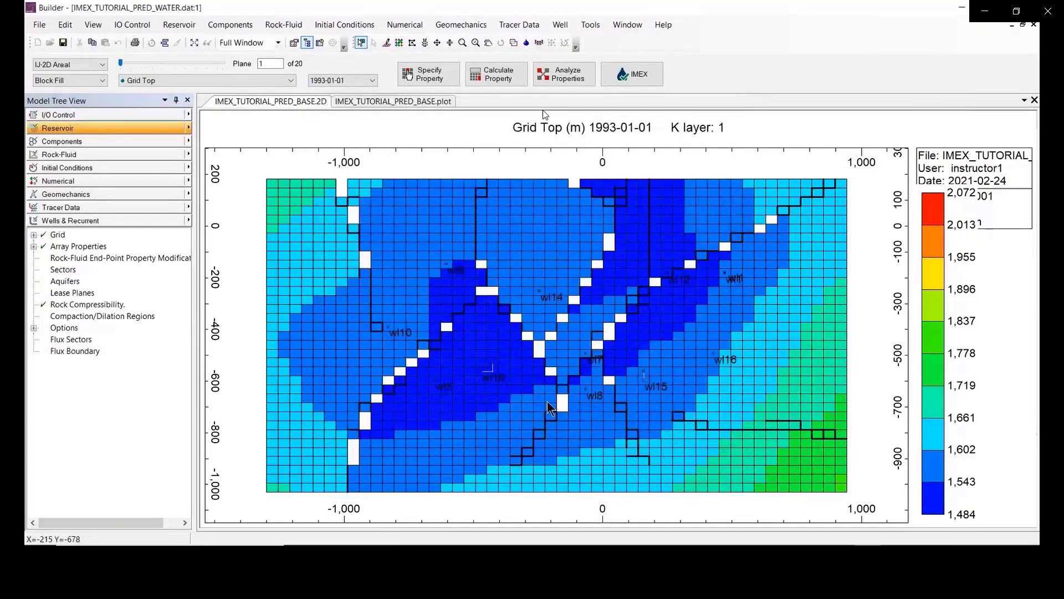
# In the Copy Well Wizard, select only wl5 and wl16 and proceed to perforation options.
pyautogui.click(189, 220)
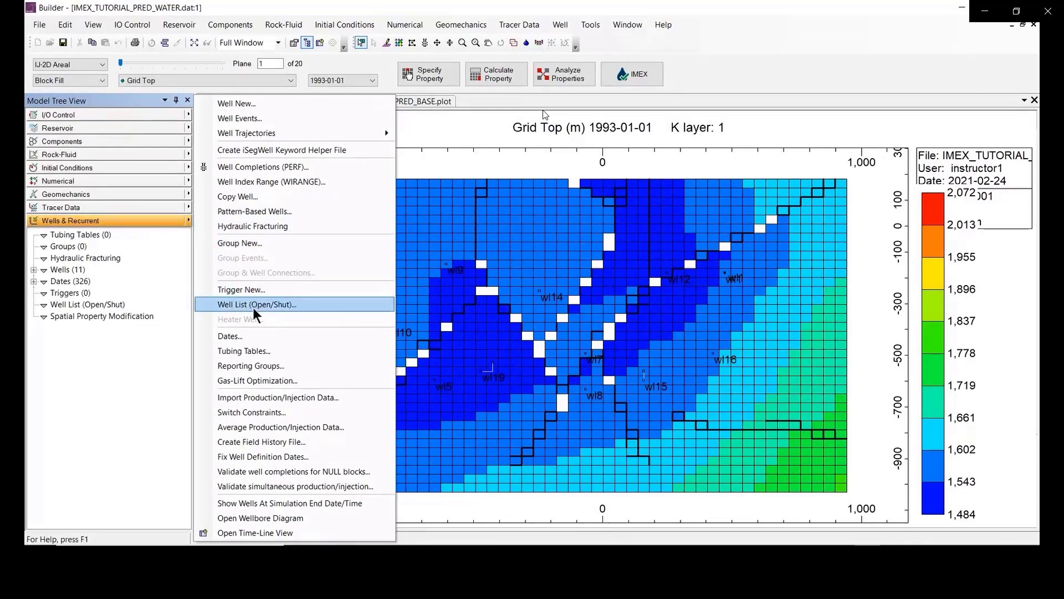
pyautogui.click(255, 198)
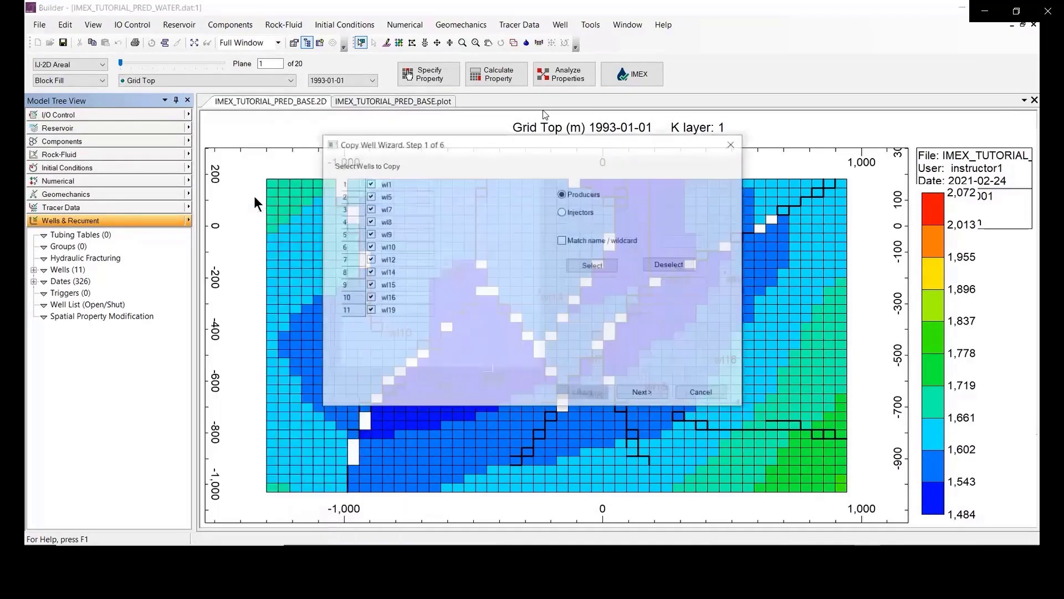
pyautogui.moveTo(510, 148); pyautogui.dragTo(448, 155)
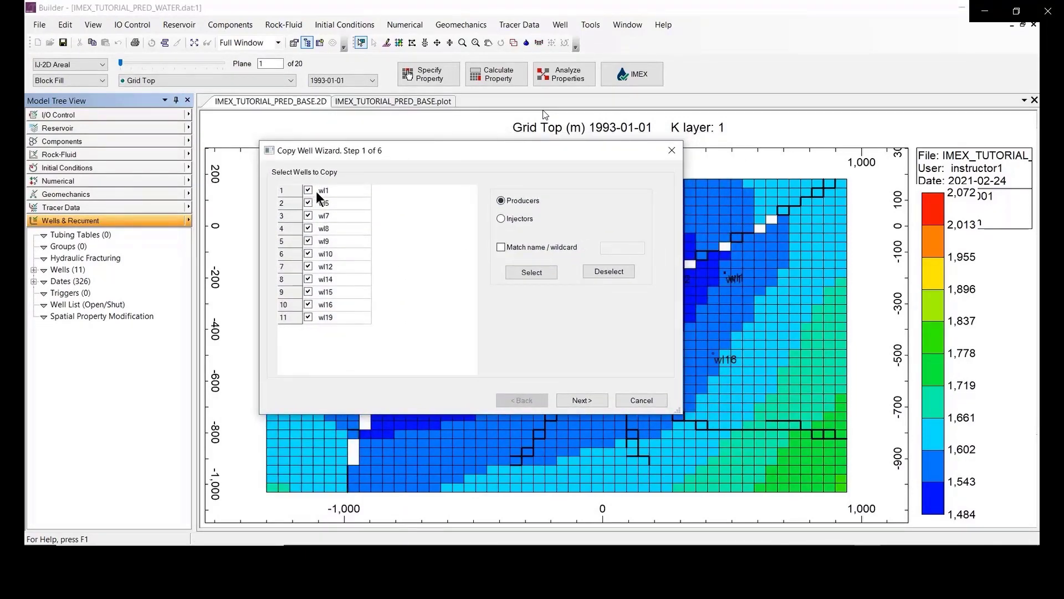
pyautogui.click(593, 271)
pyautogui.click(308, 203)
pyautogui.click(308, 305)
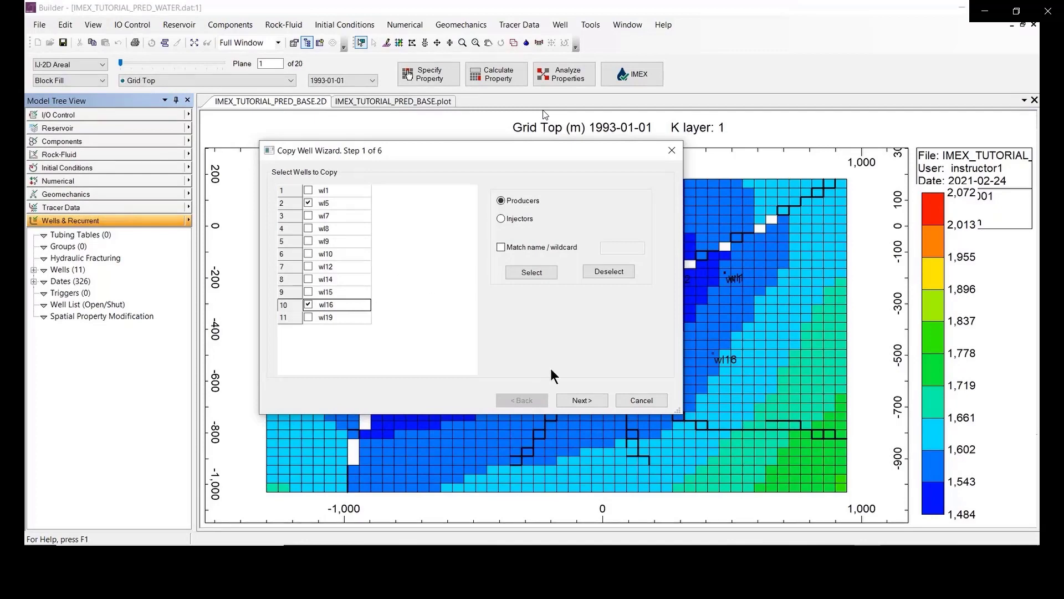
pyautogui.click(574, 394)
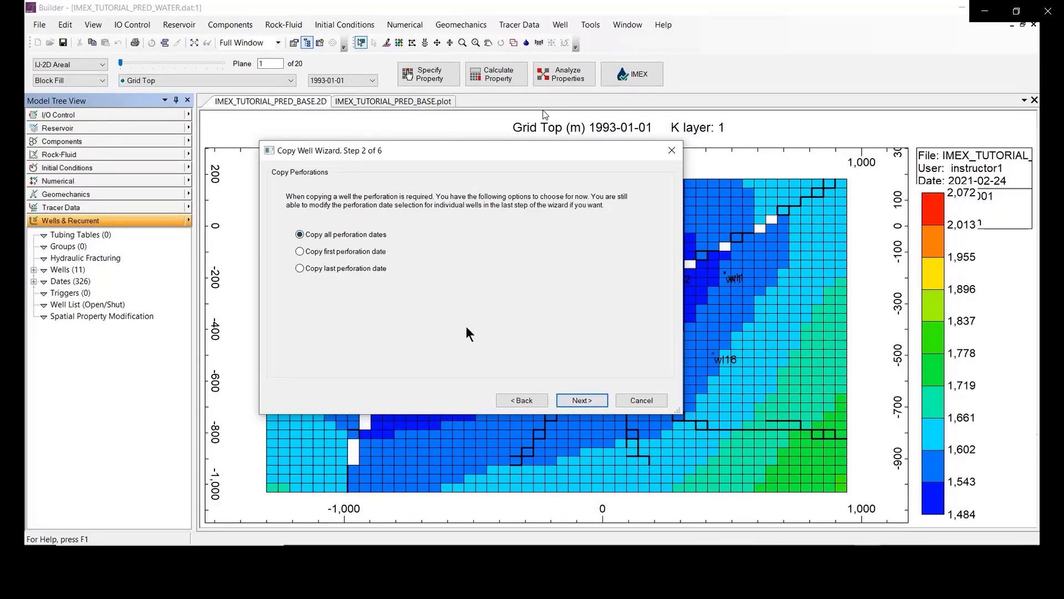
# Include the wells' geometry and all well trajectories in the copy.
pyautogui.click(586, 394)
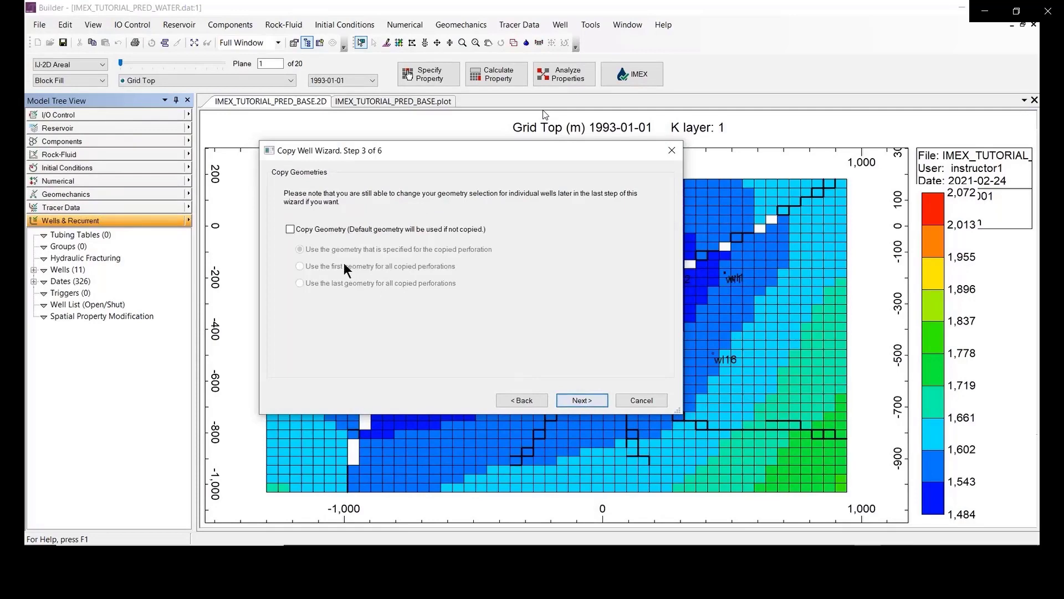
pyautogui.click(291, 227)
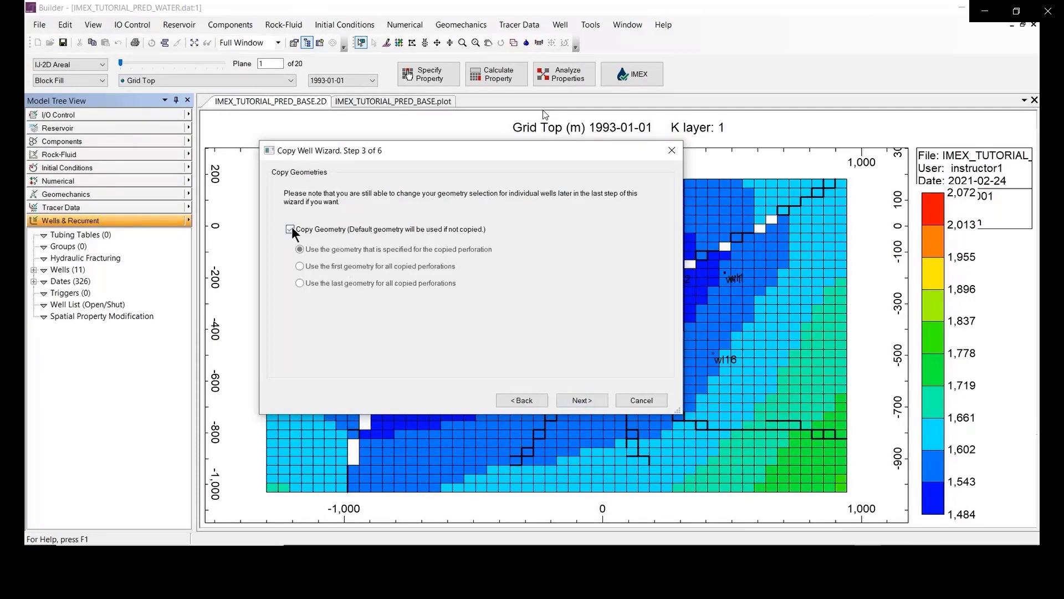
pyautogui.click(592, 397)
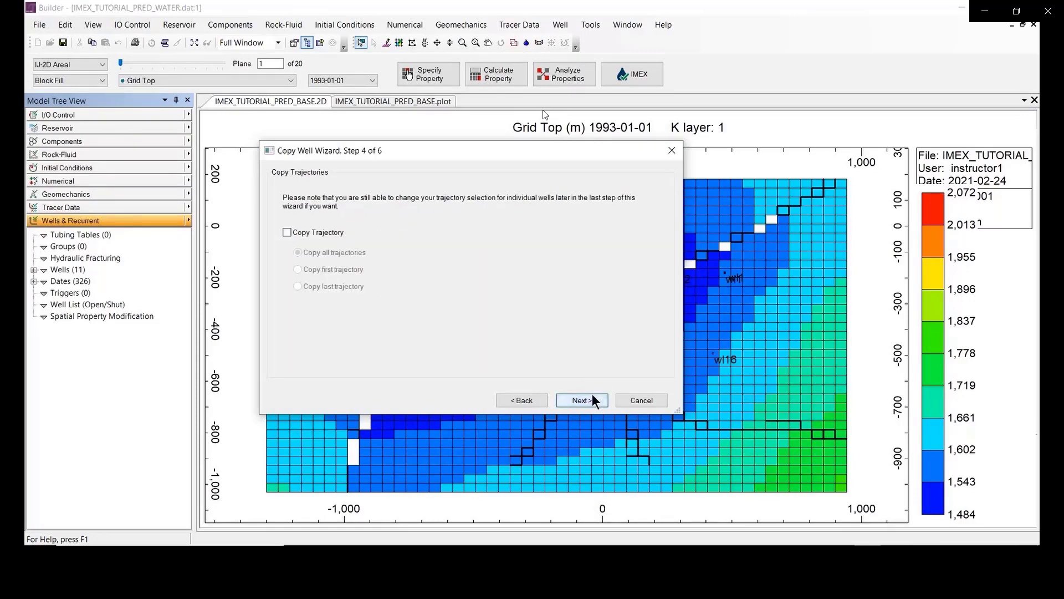
pyautogui.click(286, 232)
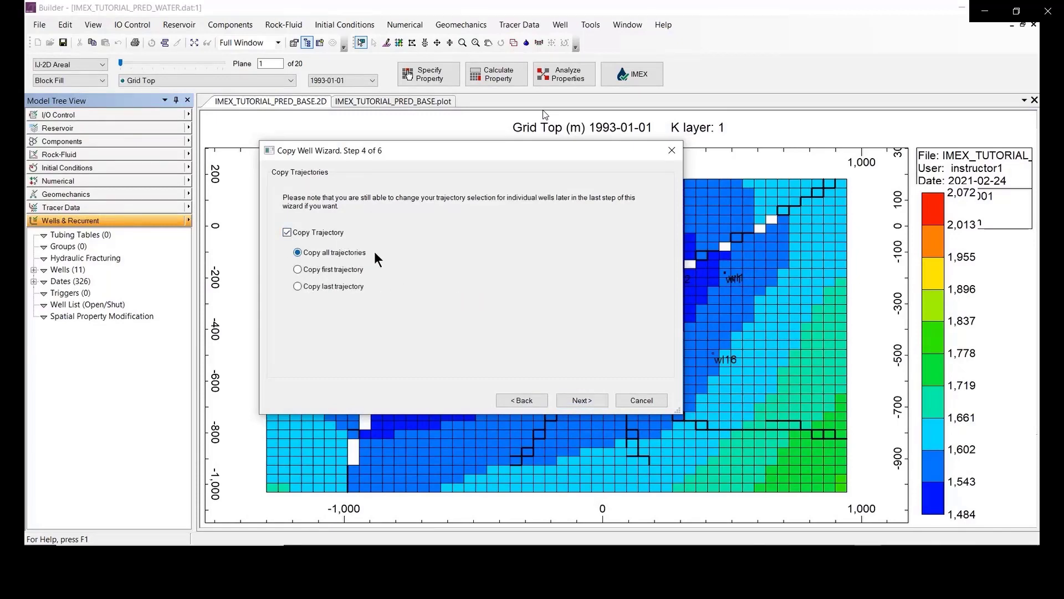
pyautogui.click(577, 402)
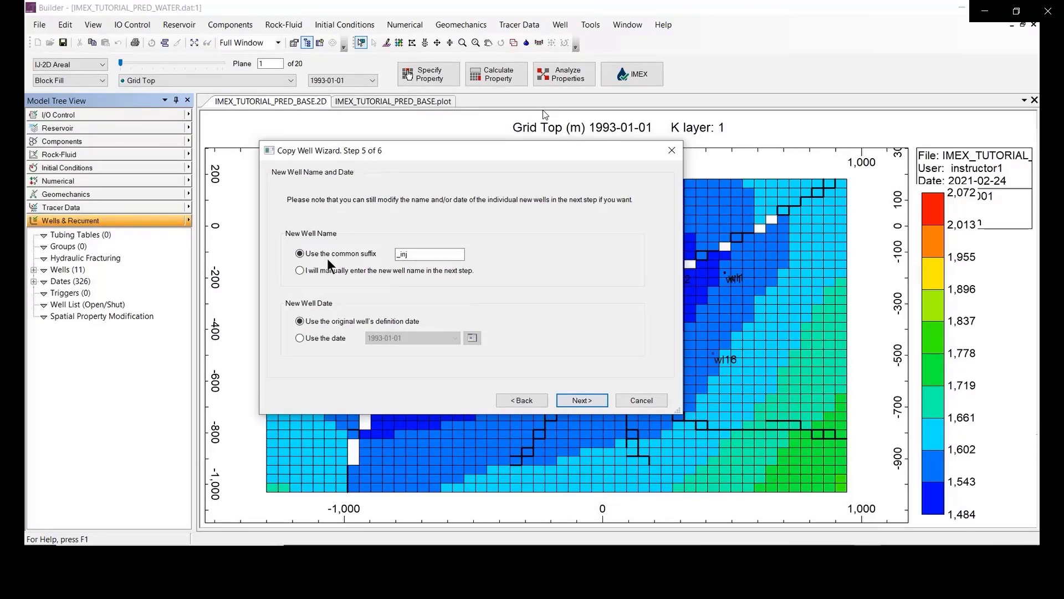
# Name the new wells manually and date them 2010-03-01.
pyautogui.click(300, 271)
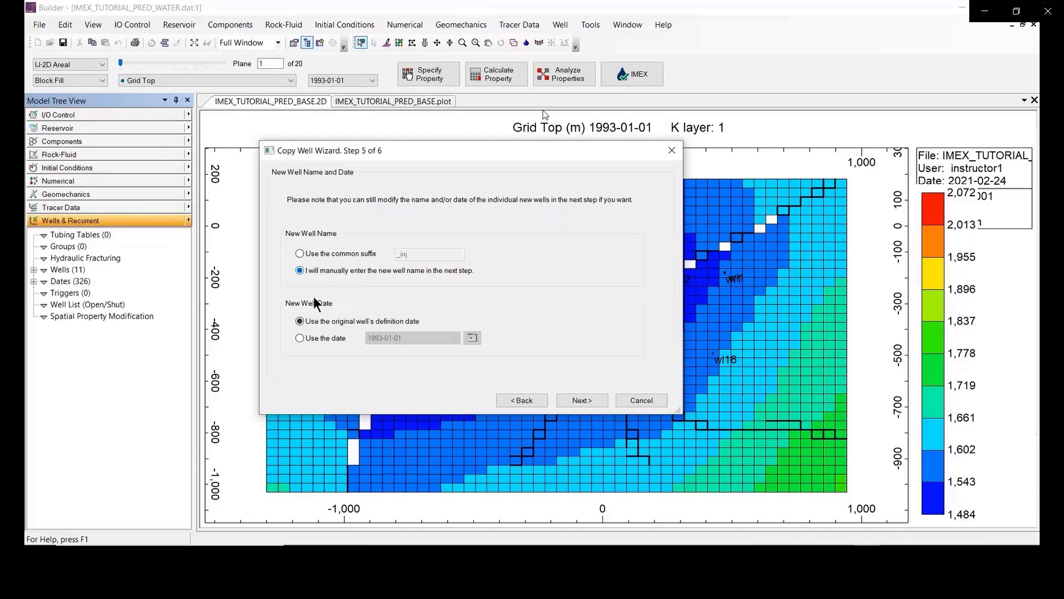
pyautogui.click(313, 339)
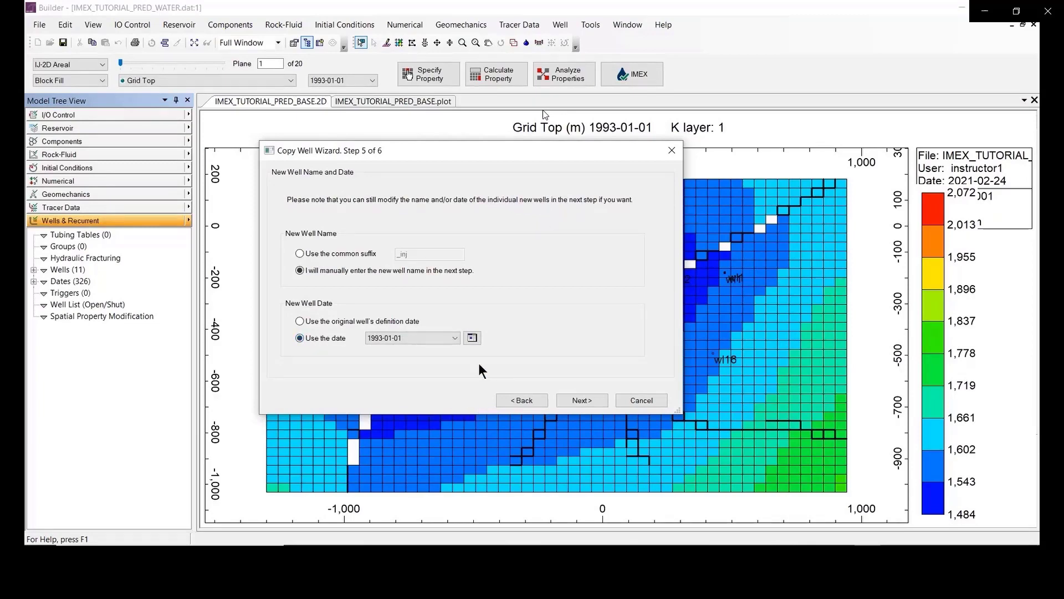
pyautogui.click(455, 339)
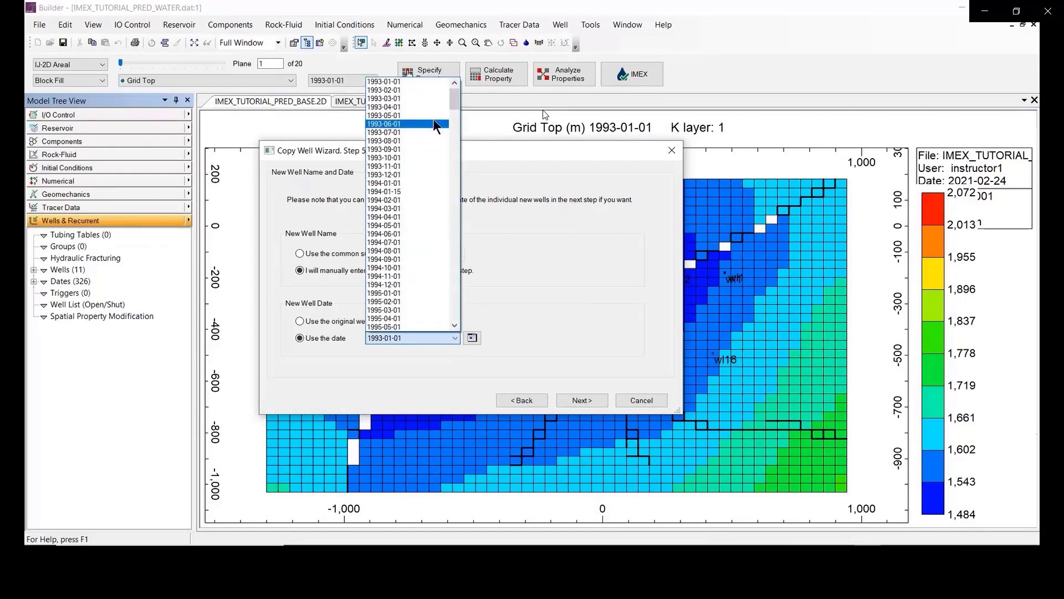
pyautogui.moveTo(455, 108); pyautogui.dragTo(453, 237)
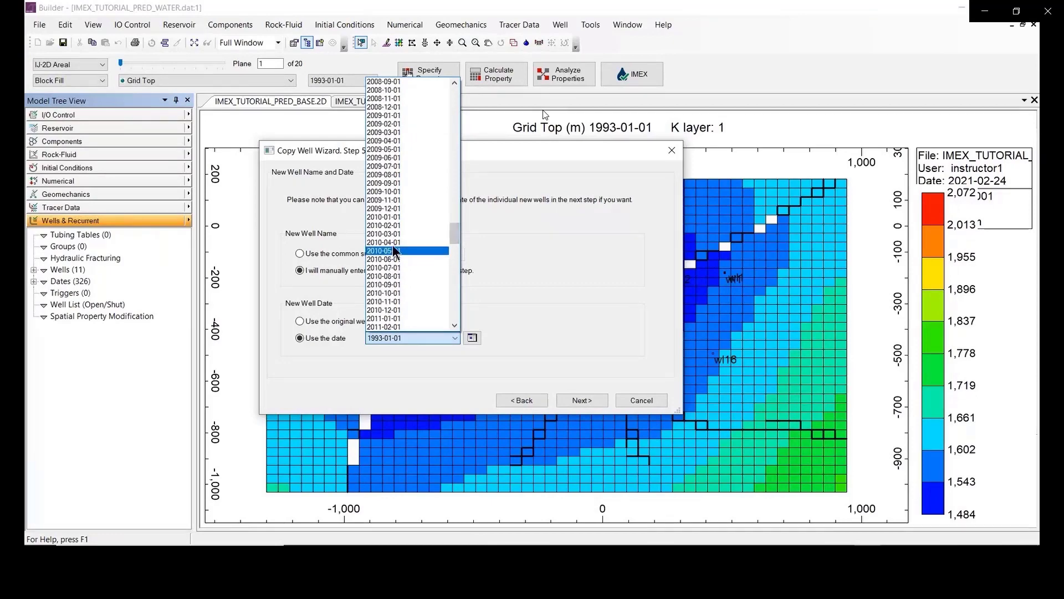
pyautogui.click(404, 231)
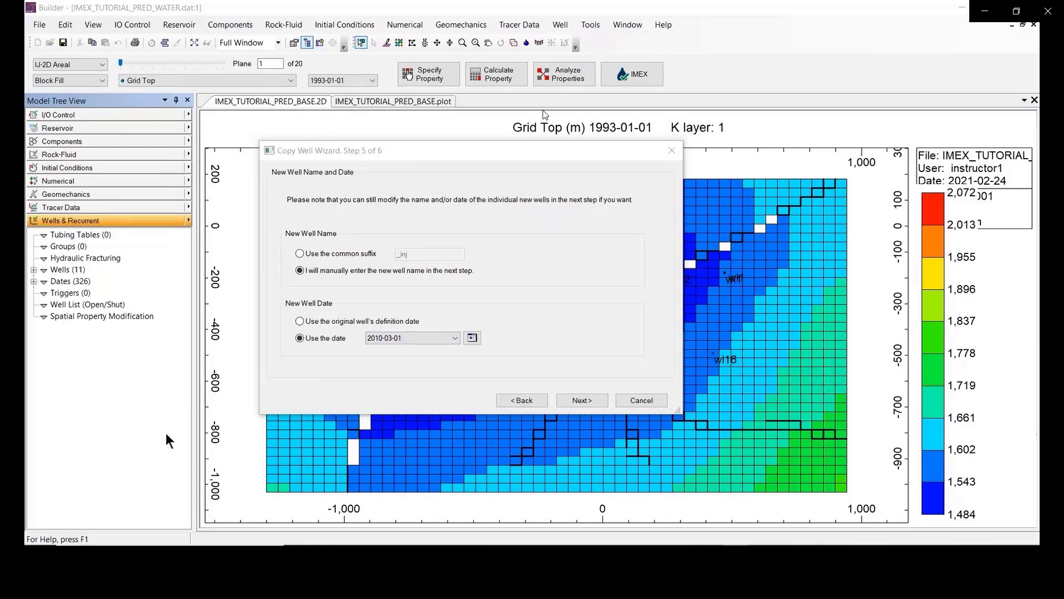
pyautogui.click(573, 403)
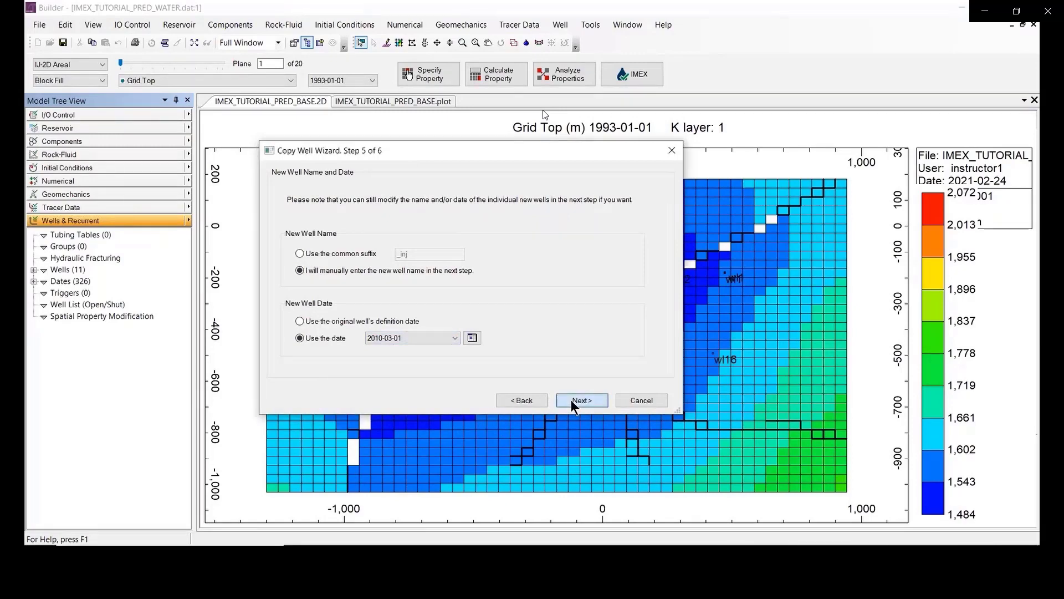
# Enter wl5_inj and wl16_inj as the New Well names and finish the Copy Well Wizard.
pyautogui.click(581, 223)
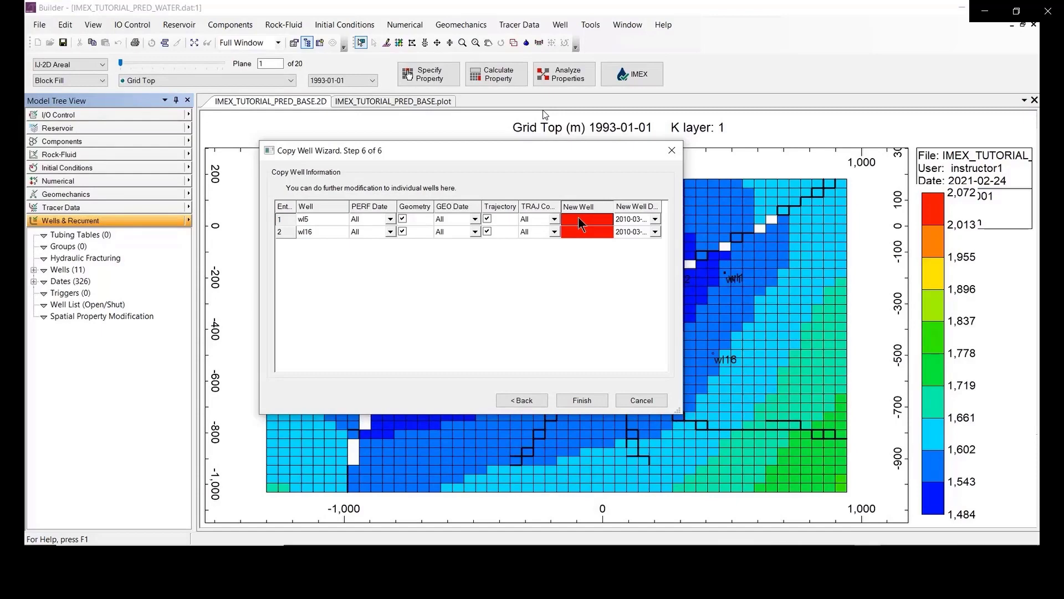
pyautogui.write('wl')
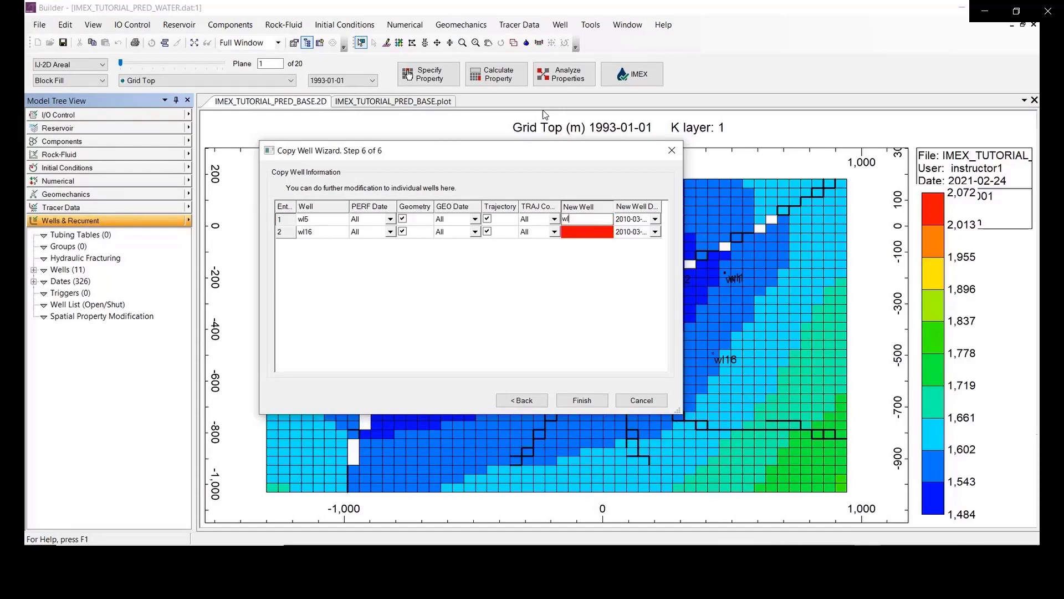
pyautogui.write('5_inj')
pyautogui.click(588, 233)
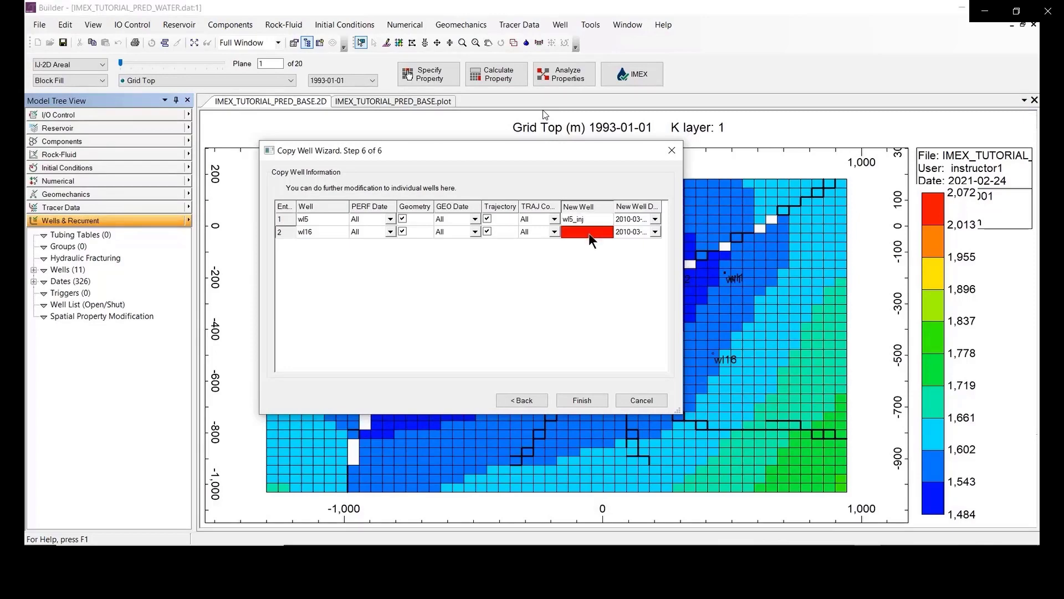
pyautogui.click(589, 235)
pyautogui.write('wl16')
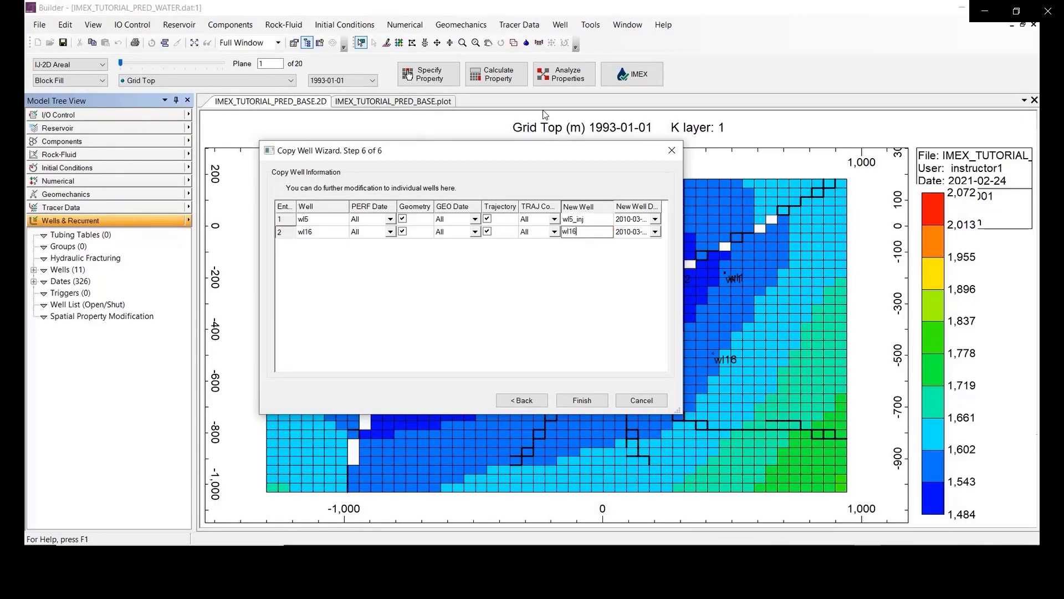
pyautogui.write('_inj')
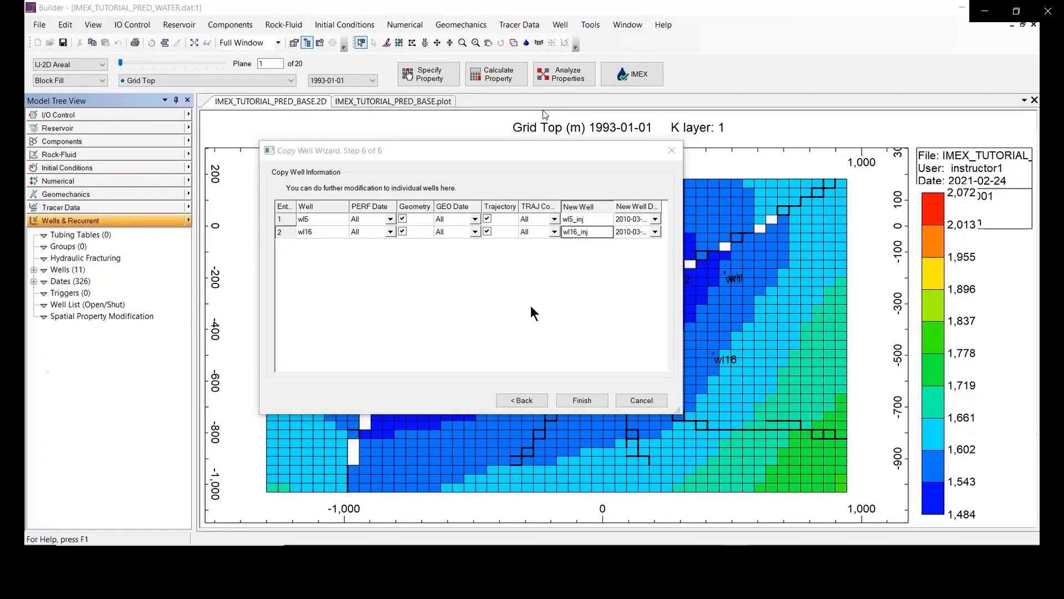
pyautogui.click(586, 400)
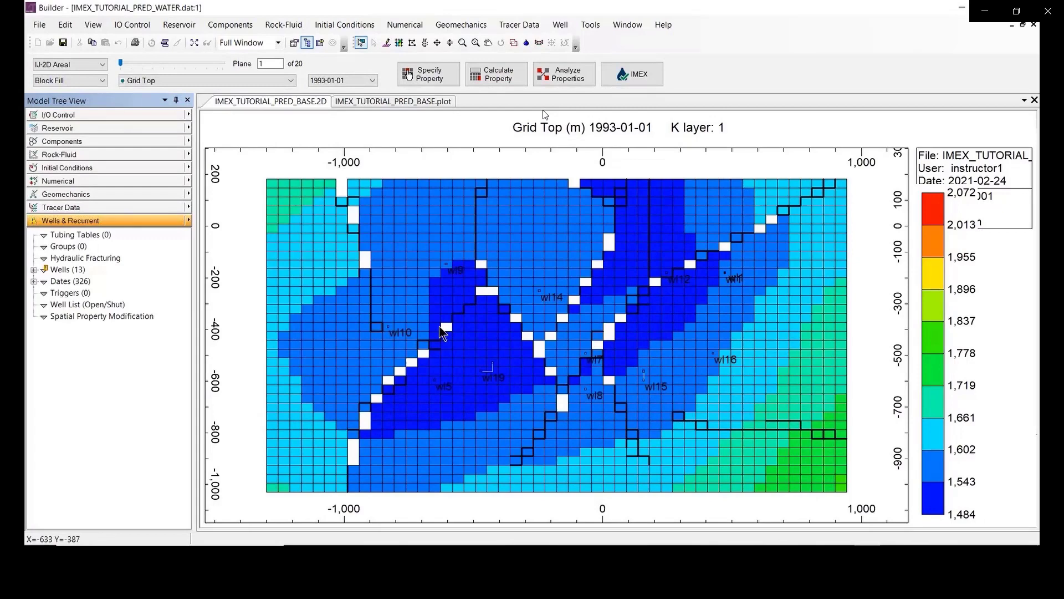
# Expand Wells, validate wl5_inj, and acknowledge its missing well constraints warning.
pyautogui.click(34, 270)
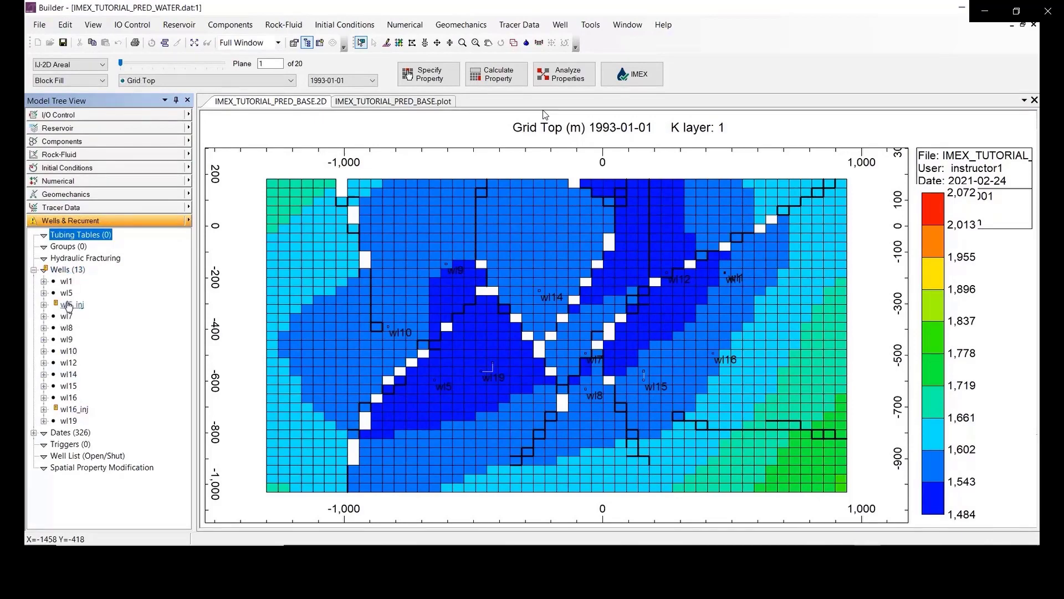
pyautogui.rightClick(68, 307)
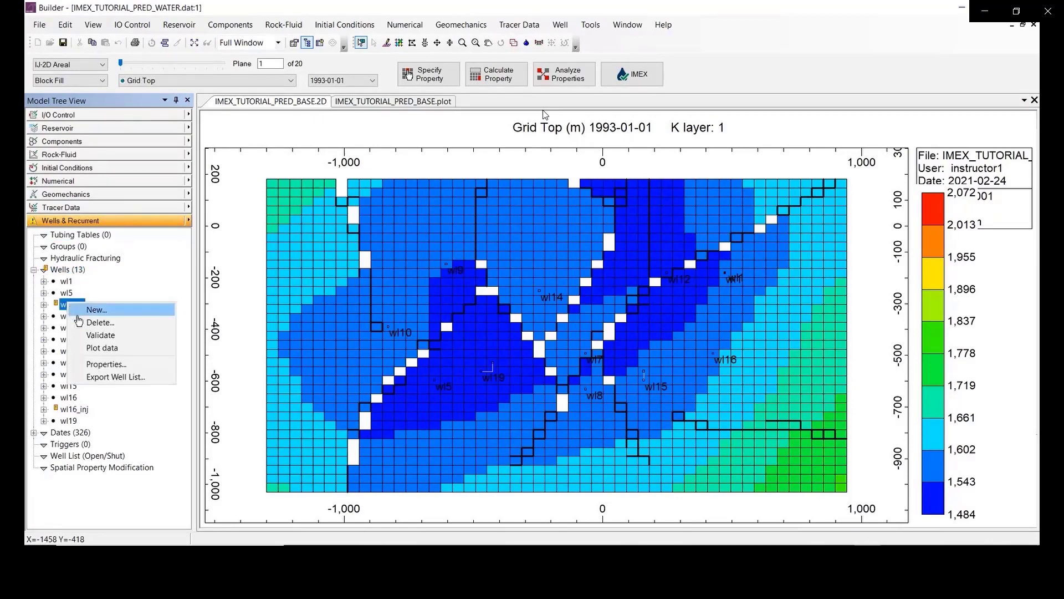
pyautogui.click(100, 336)
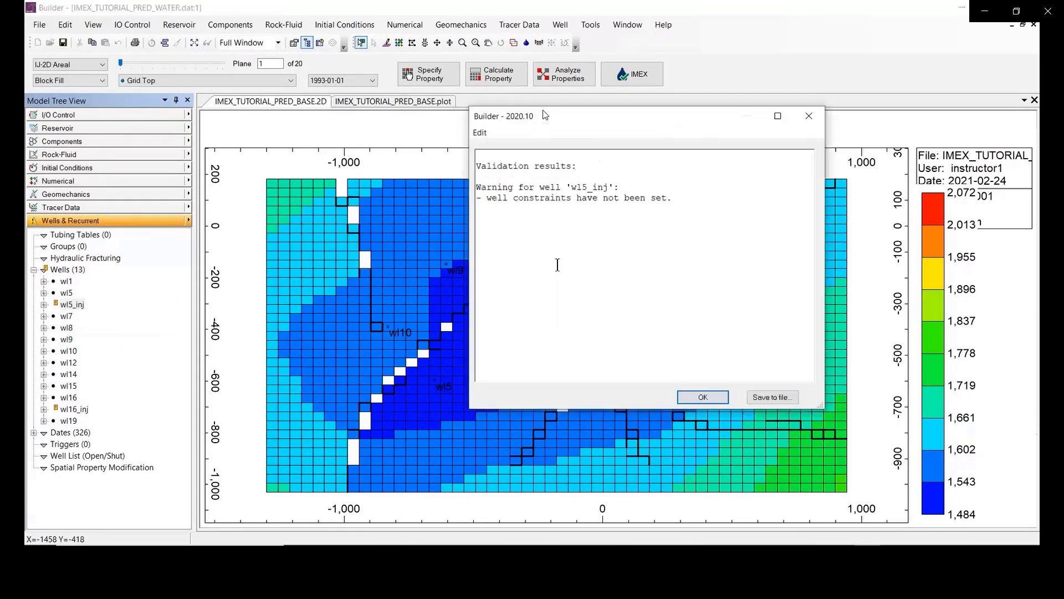
pyautogui.moveTo(488, 200); pyautogui.dragTo(671, 201)
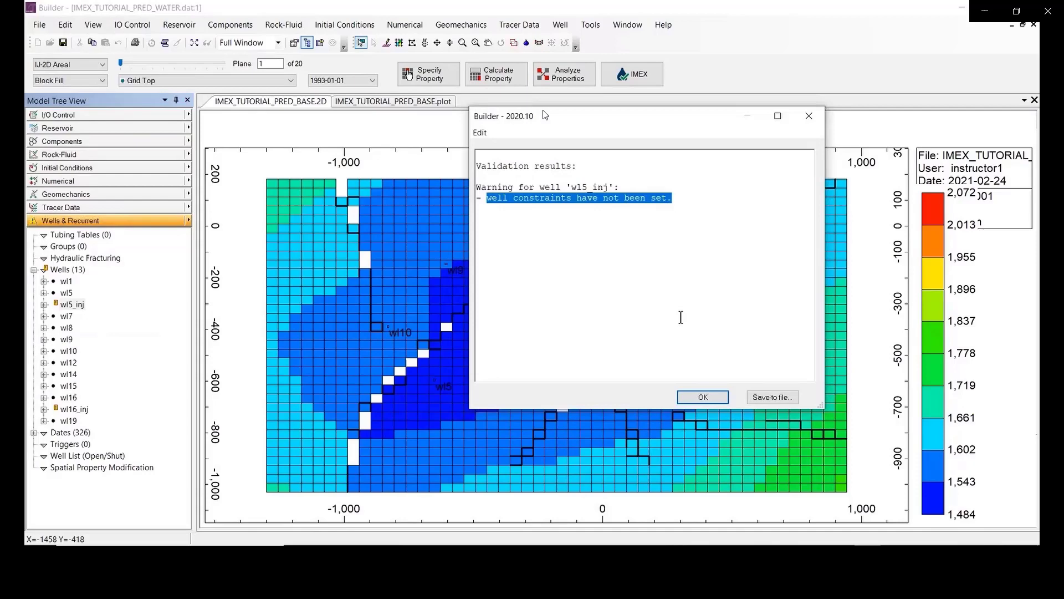
pyautogui.click(704, 398)
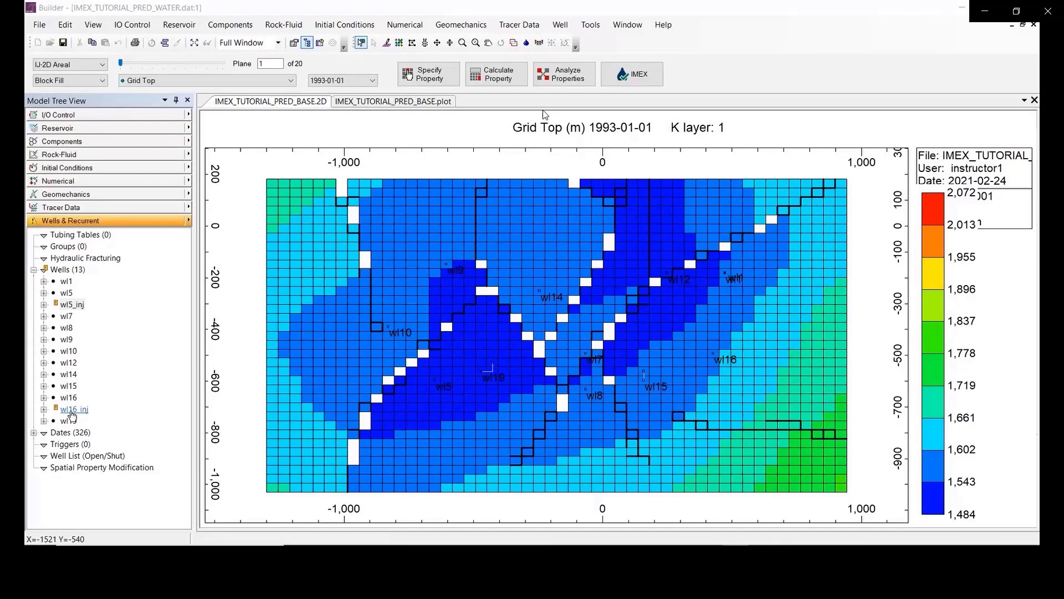
# Open wl16_inj's Well Events, check its Constraints, then return to ID & Type.
pyautogui.click(72, 410)
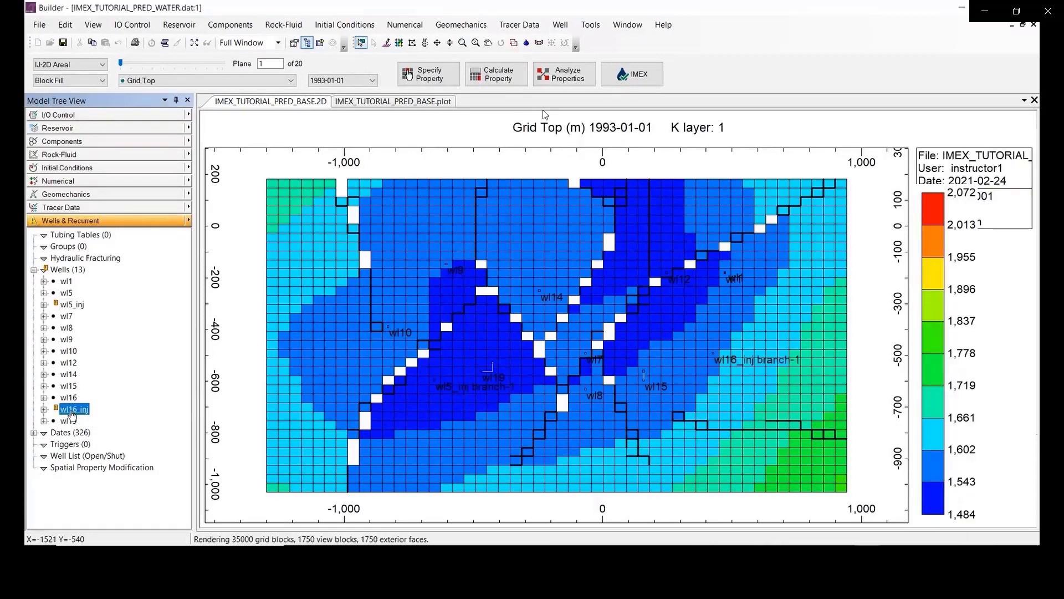
pyautogui.doubleClick(72, 415)
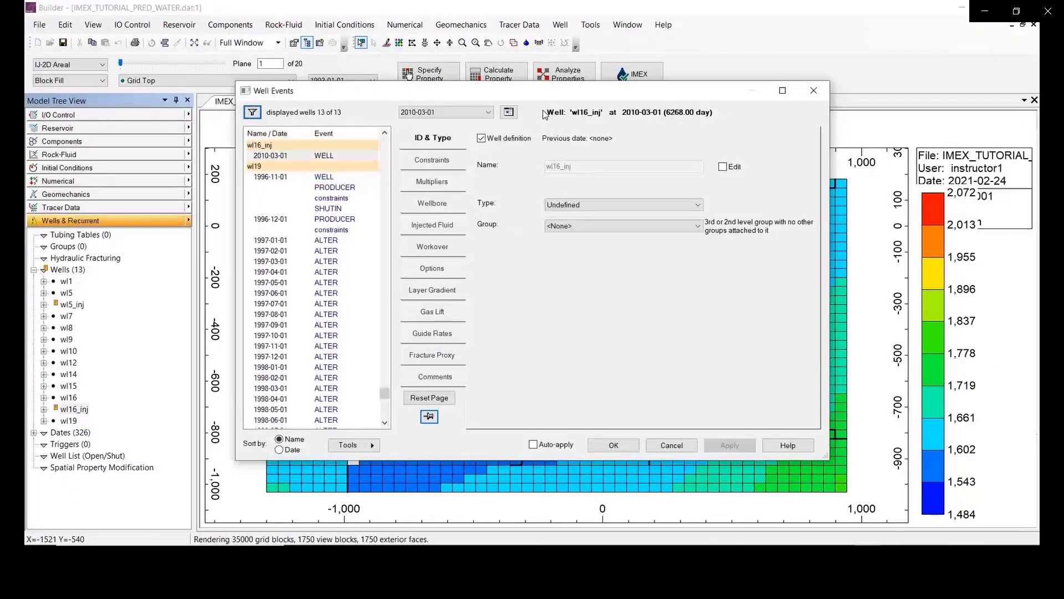
pyautogui.moveTo(507, 94); pyautogui.dragTo(468, 99)
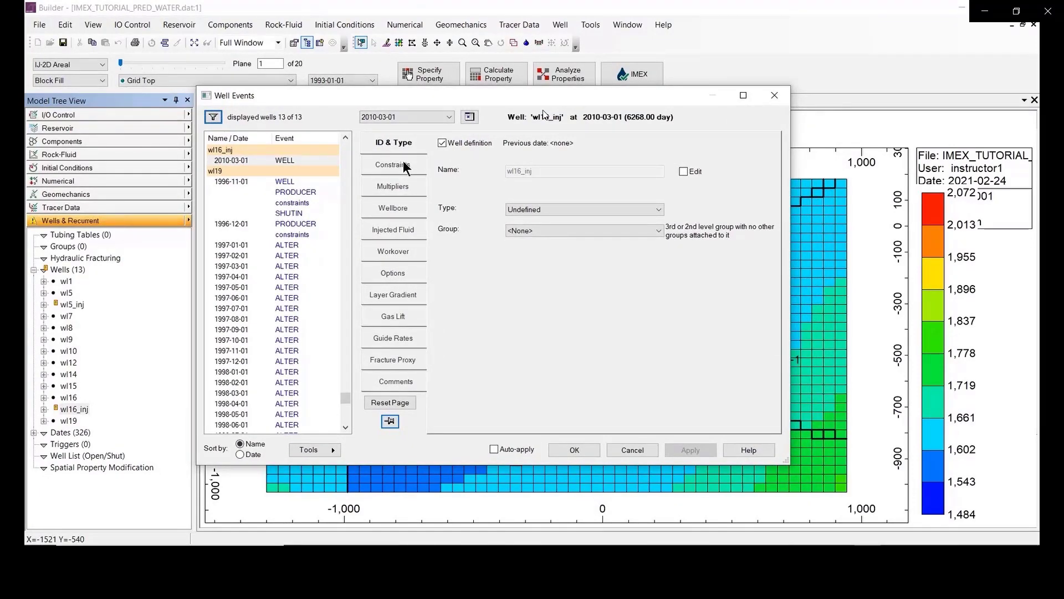
pyautogui.click(403, 161)
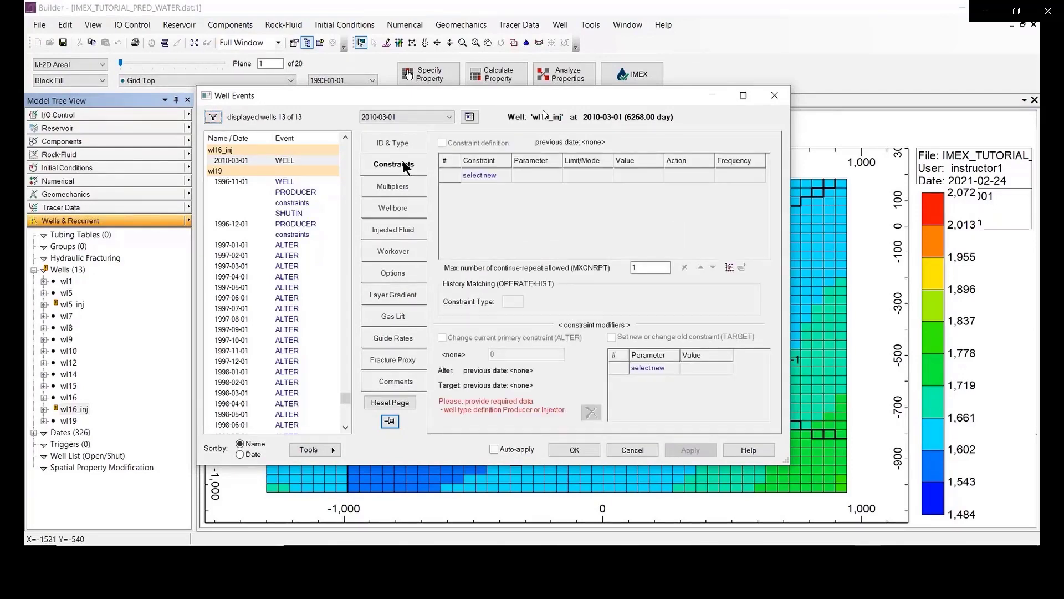
pyautogui.click(391, 139)
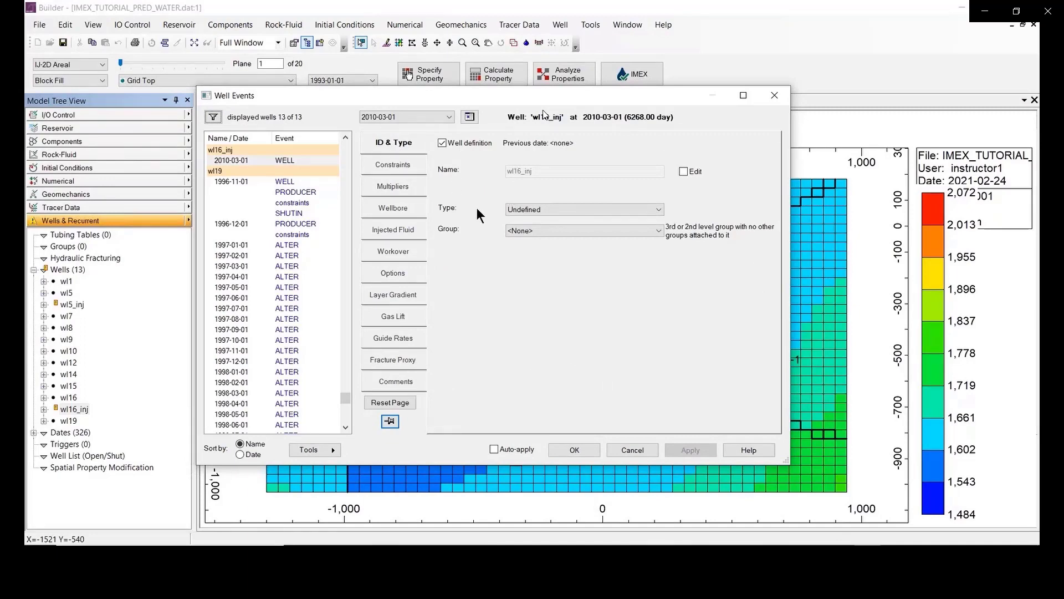
# Choose INJECTOR MOBWEIGHT as wl16_inj's well type in the Type list.
pyautogui.click(523, 209)
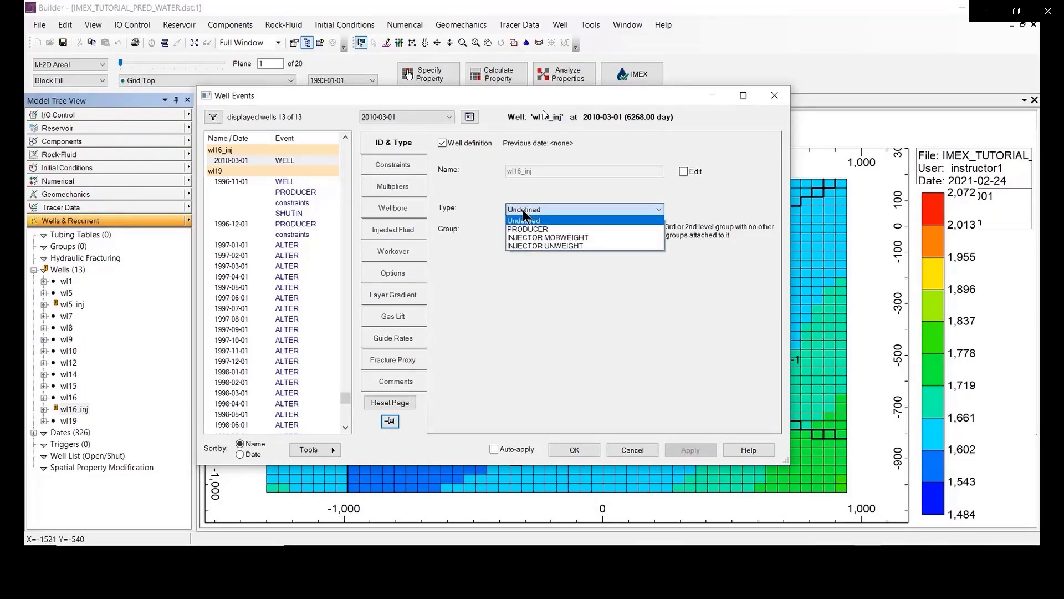
pyautogui.click(560, 235)
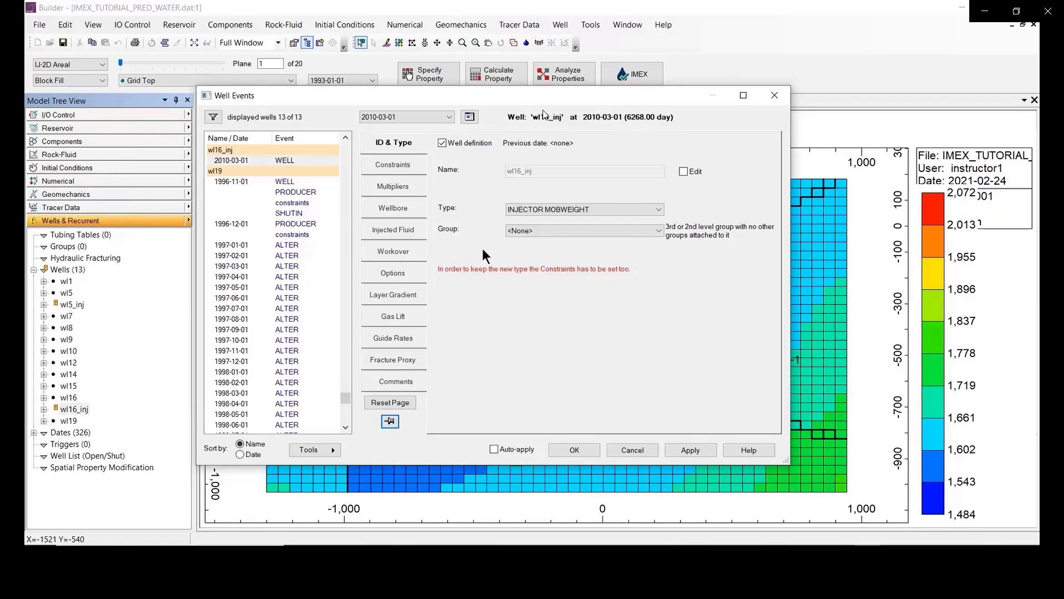
pyautogui.click(657, 209)
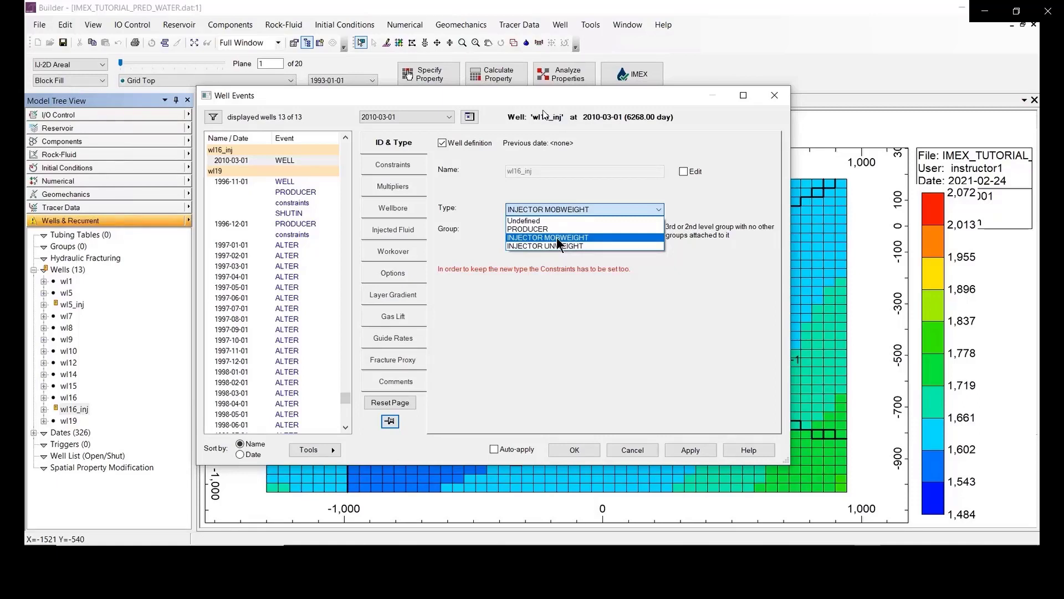
# Close the Type list with INJECTOR MOBWEIGHT still selected for wl16_inj.
pyautogui.click(557, 237)
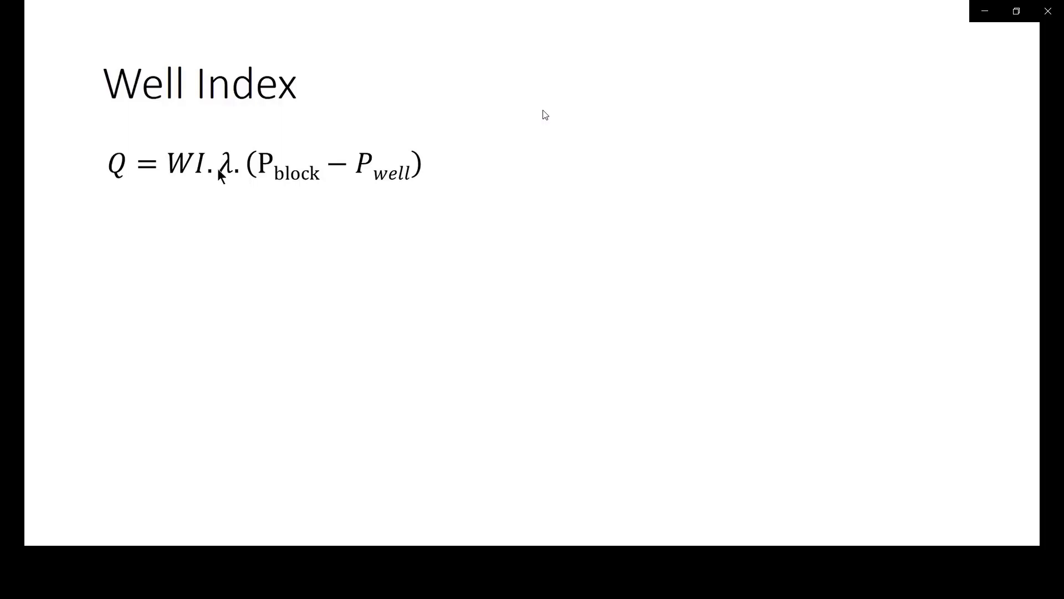
# Reveal the WI formula, λj mobility equation, and ff factor and ω_frac notes on the slide.
pyautogui.click(220, 176)
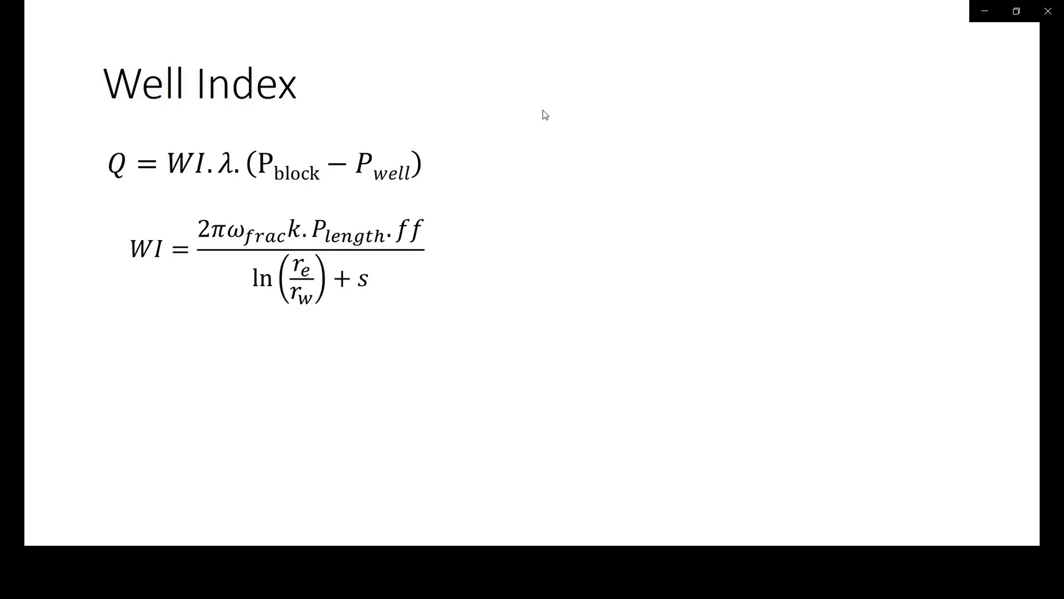
pyautogui.click(363, 310)
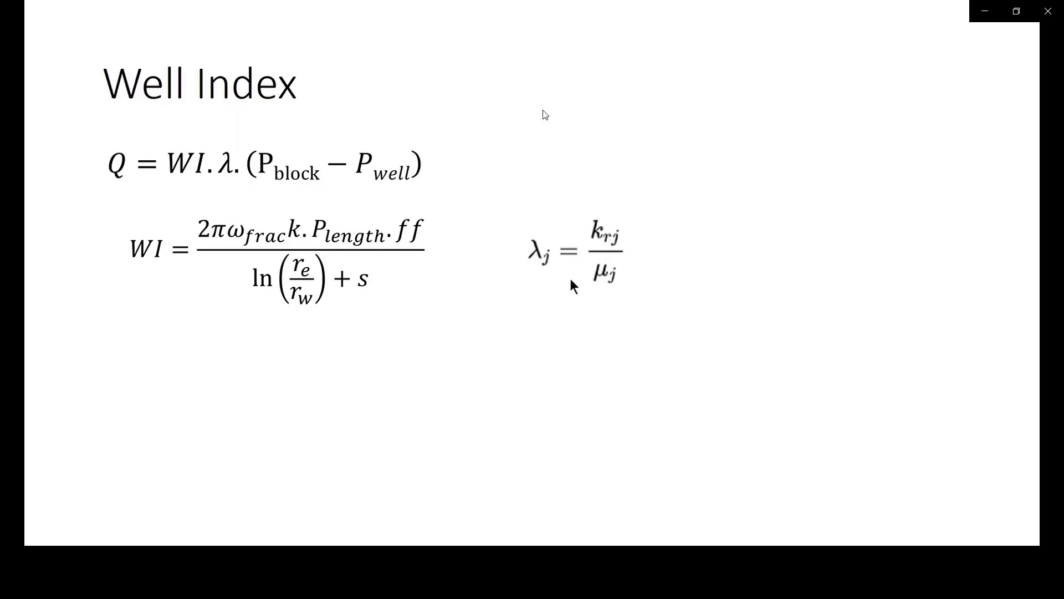
pyautogui.click(350, 337)
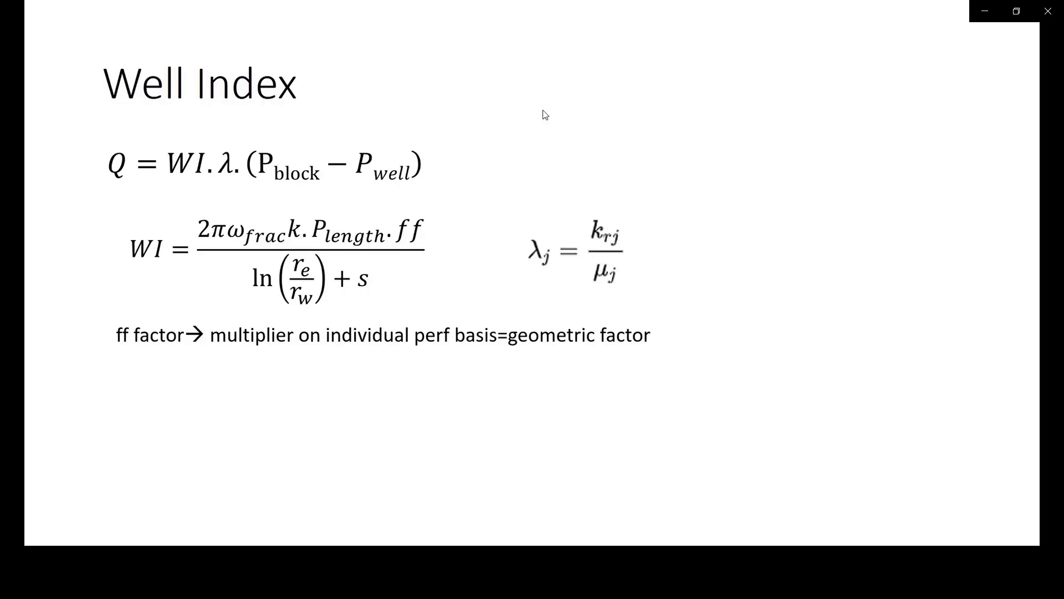
pyautogui.click(545, 114)
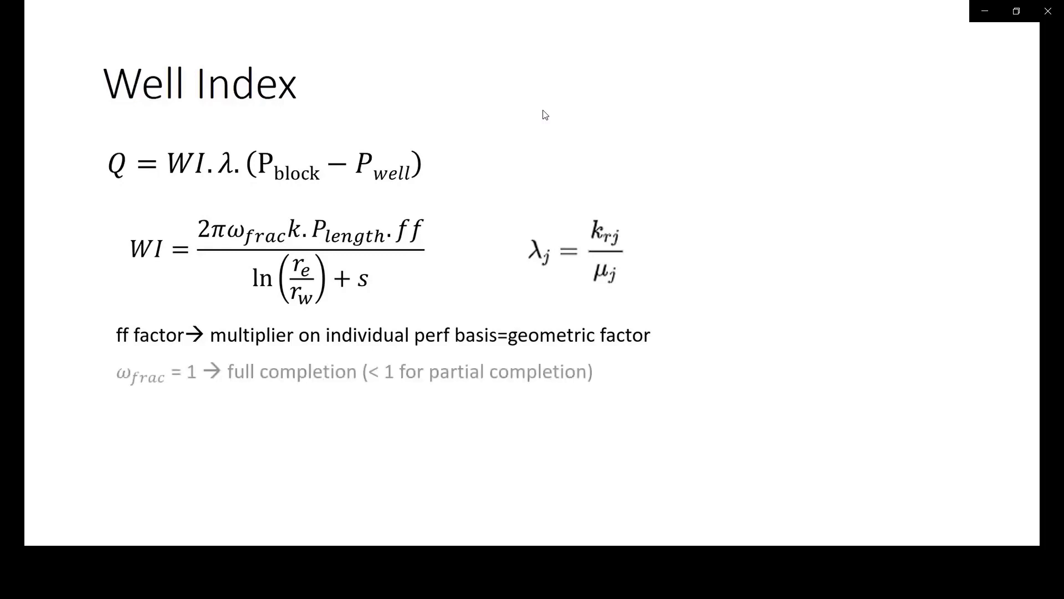